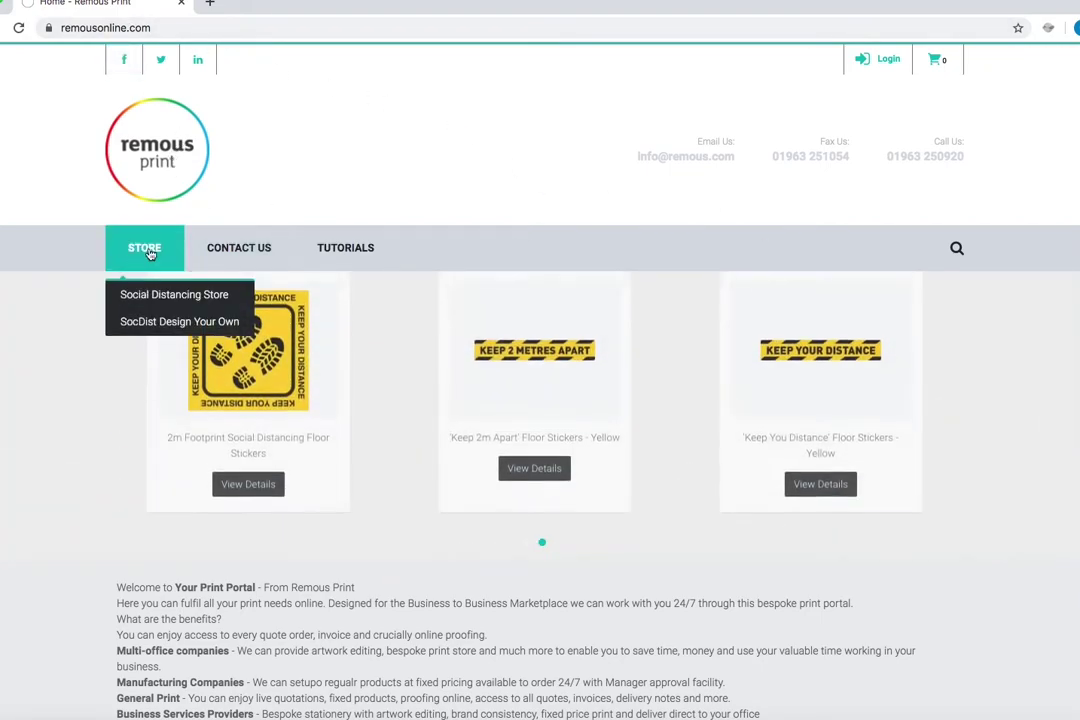
Step: Open the 'SocDist Design Your Own' category from the STORE menu
{"action": "left_click", "coordinate": [160, 322]}
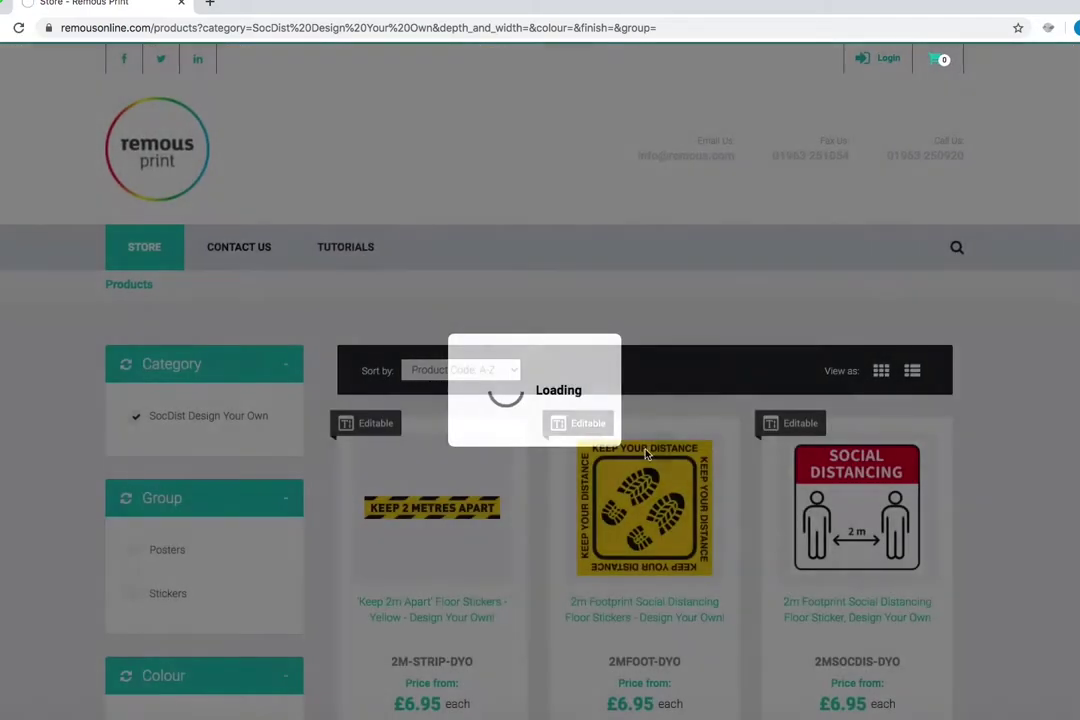
Step: Scroll through the SocDist Design Your Own products, then return to the top
{"action": "scroll", "coordinate": [550, 410], "scroll_direction": "down", "scroll_amount": 2}
{"action": "scroll", "coordinate": [660, 451], "scroll_direction": "down", "scroll_amount": 1}
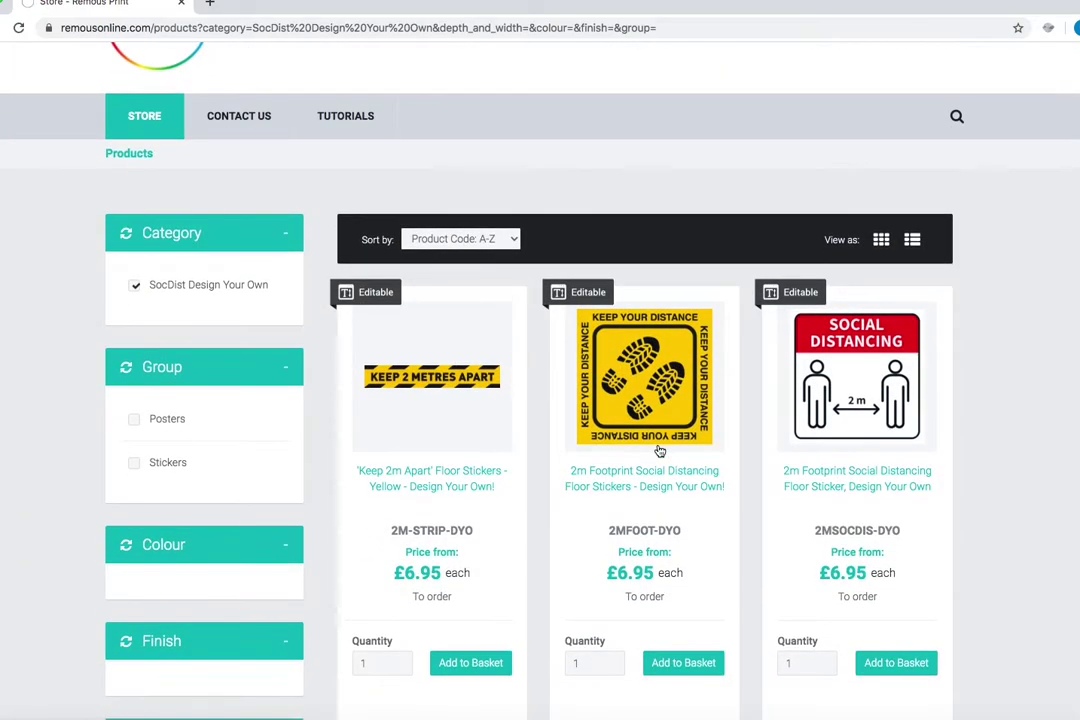
{"action": "scroll", "coordinate": [690, 458], "scroll_direction": "down", "scroll_amount": 1}
{"action": "scroll", "coordinate": [711, 465], "scroll_direction": "down", "scroll_amount": 1}
{"action": "scroll", "coordinate": [740, 440], "scroll_direction": "down", "scroll_amount": 3}
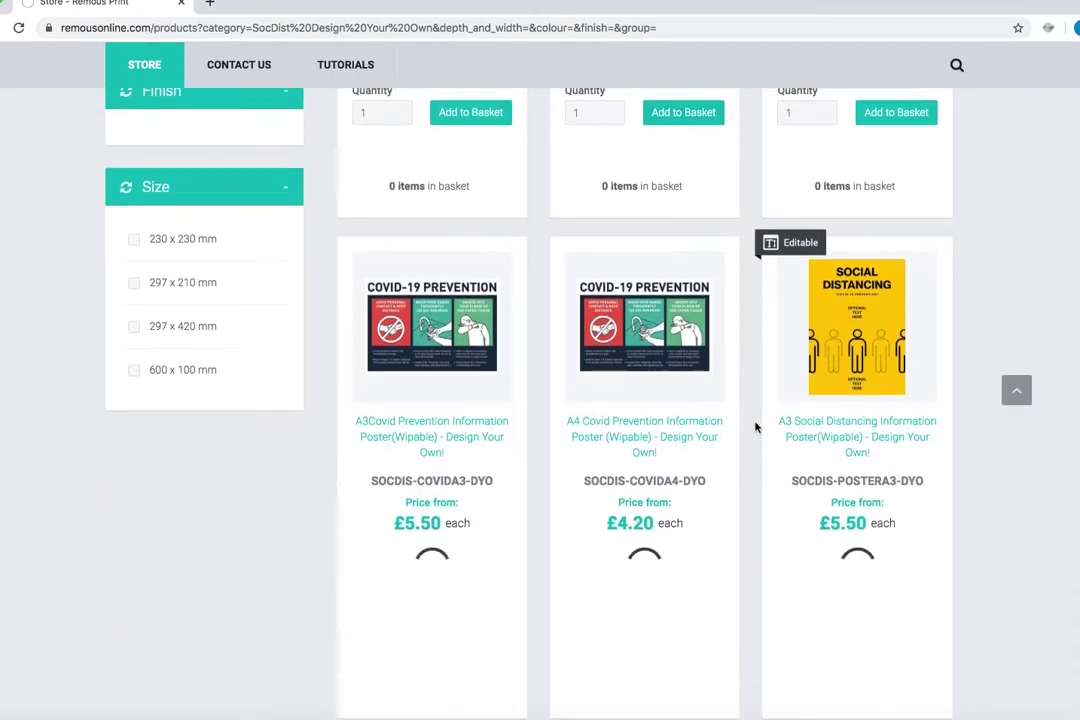
{"action": "scroll", "coordinate": [800, 280], "scroll_direction": "down", "scroll_amount": 2}
{"action": "scroll", "coordinate": [731, 324], "scroll_direction": "up", "scroll_amount": 1}
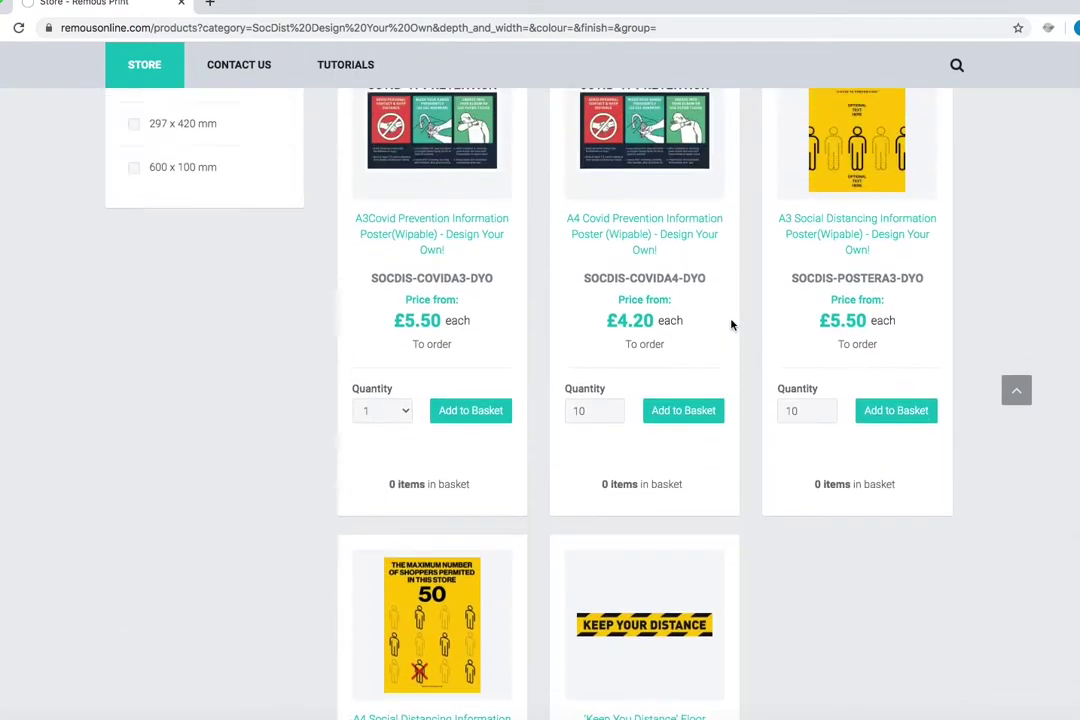
{"action": "scroll", "coordinate": [731, 324], "scroll_direction": "up", "scroll_amount": 4}
{"action": "scroll", "coordinate": [731, 324], "scroll_direction": "up", "scroll_amount": 3}
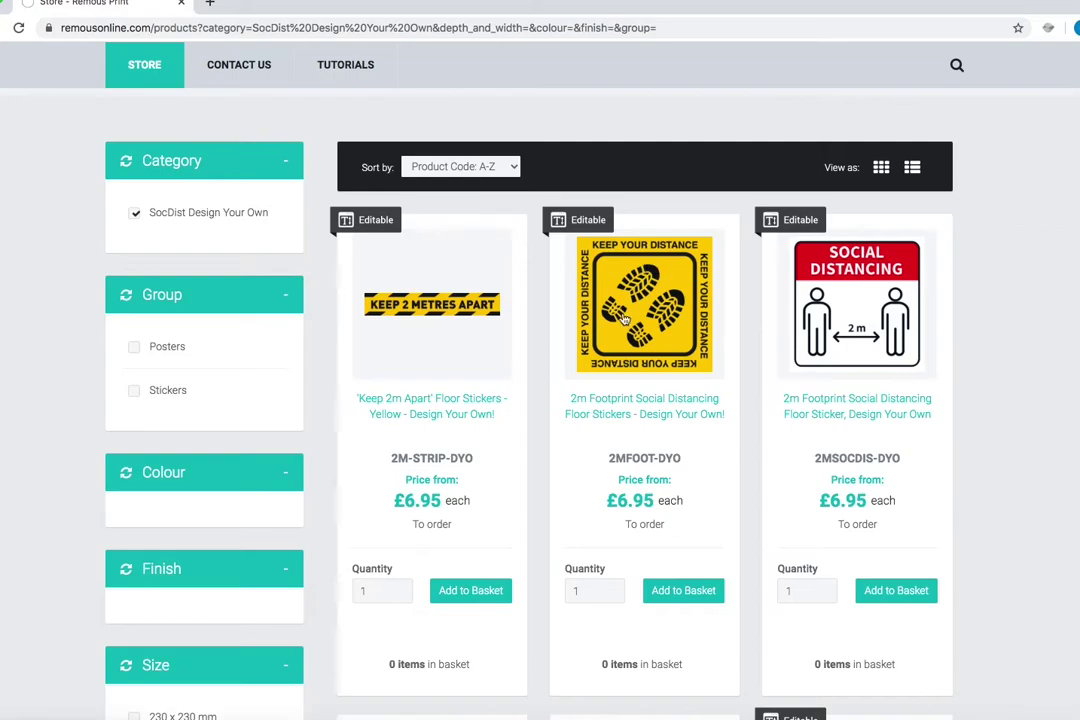
Step: Add ten 2m footprint floor stickers to the basket from the product page
{"action": "left_click", "coordinate": [670, 418]}
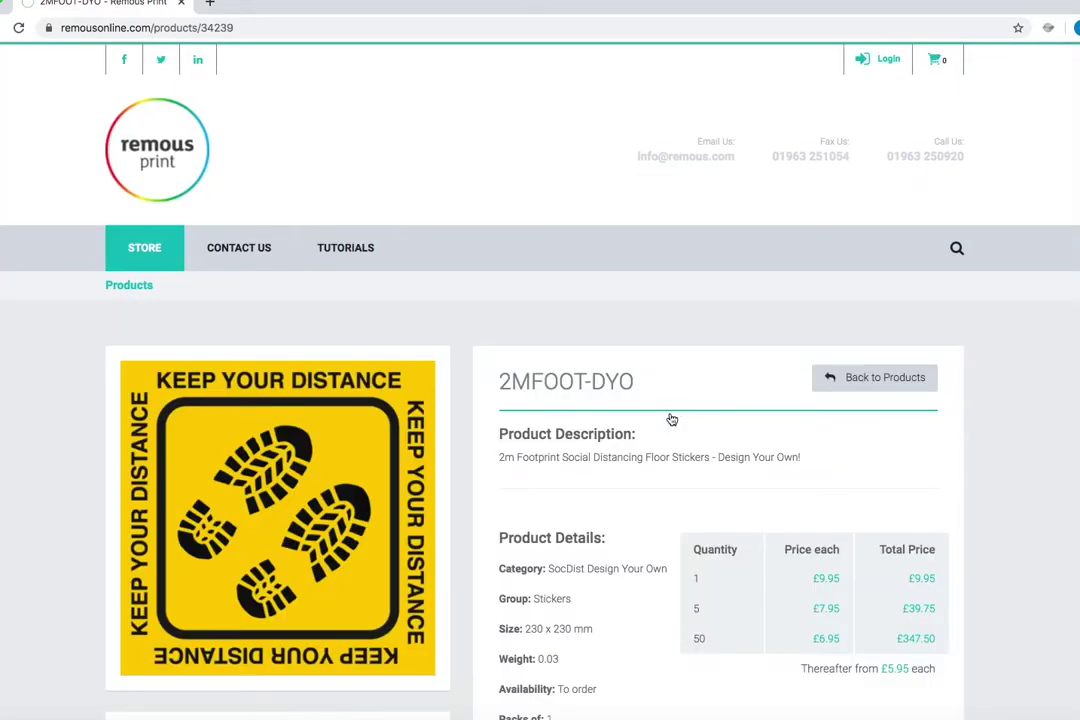
{"action": "scroll", "coordinate": [672, 419], "scroll_direction": "down", "scroll_amount": 1}
{"action": "scroll", "coordinate": [670, 417], "scroll_direction": "down", "scroll_amount": 2}
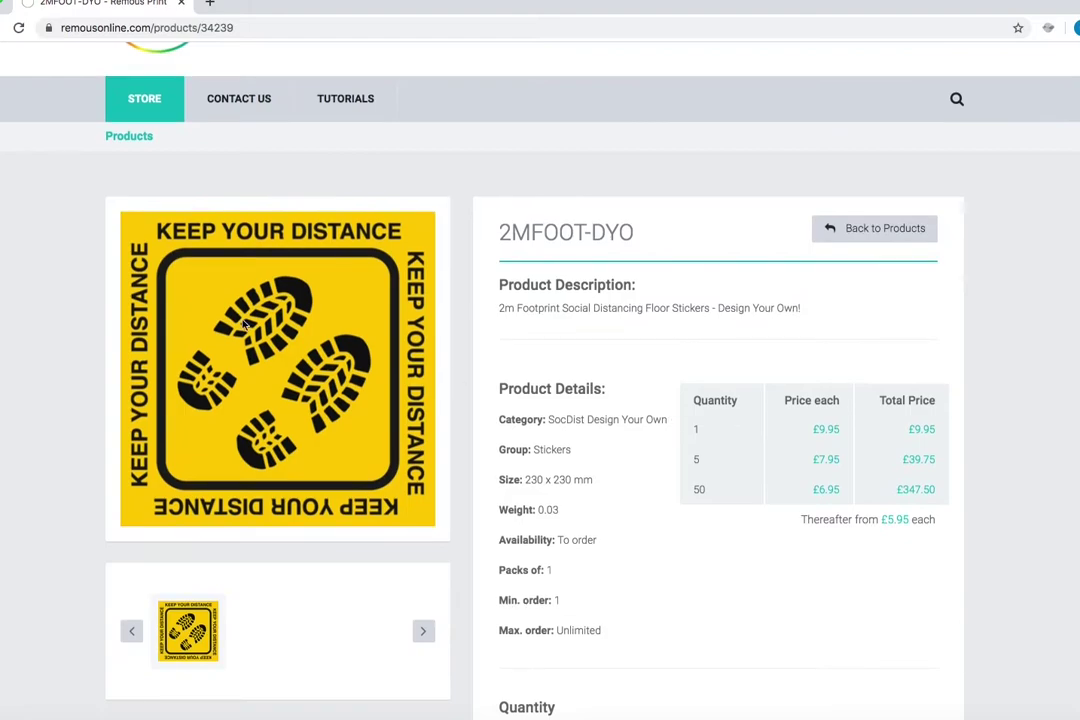
{"action": "scroll", "coordinate": [776, 473], "scroll_direction": "down", "scroll_amount": 4}
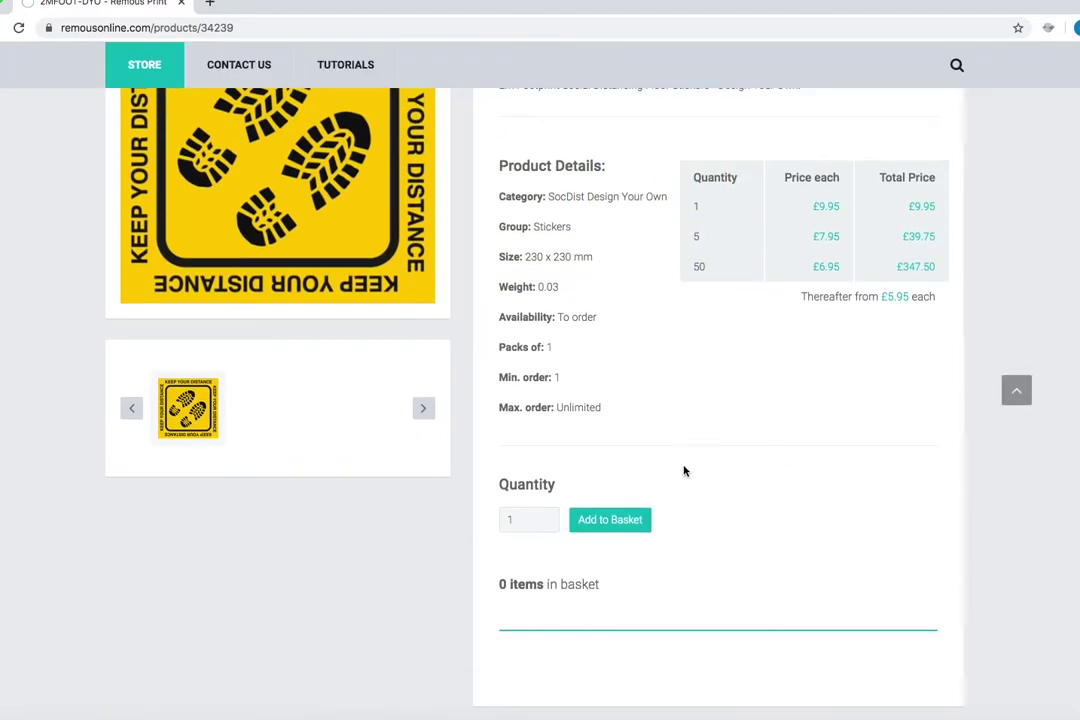
{"action": "left_click", "coordinate": [519, 518]}
{"action": "type", "text": "0"}
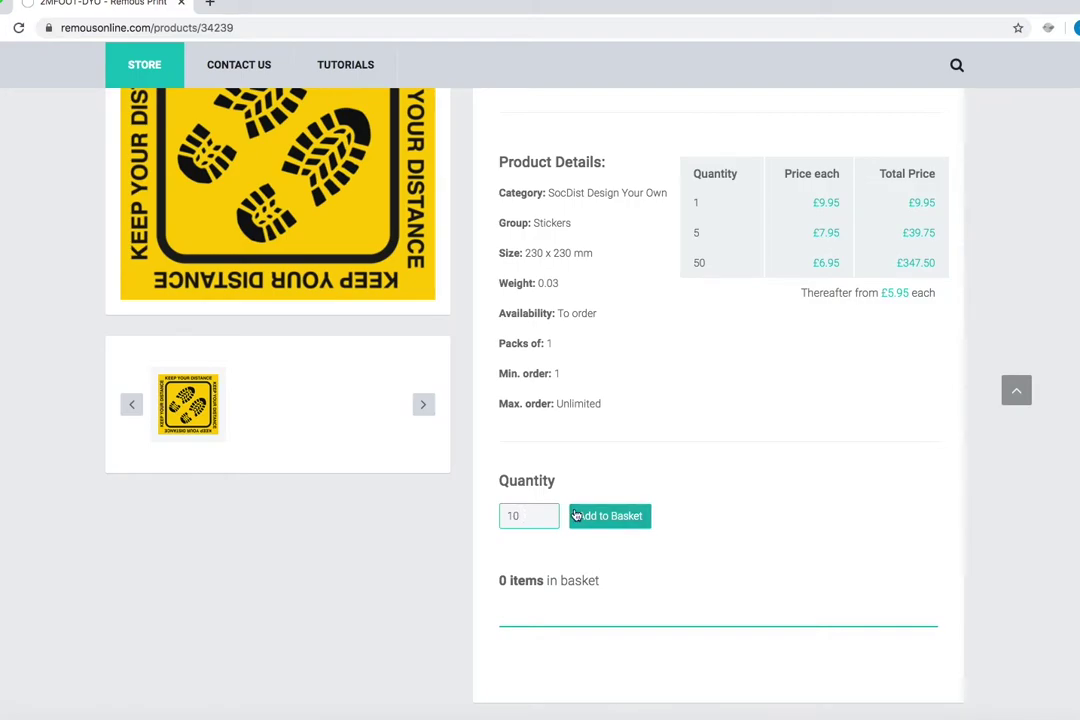
{"action": "left_click", "coordinate": [625, 517]}
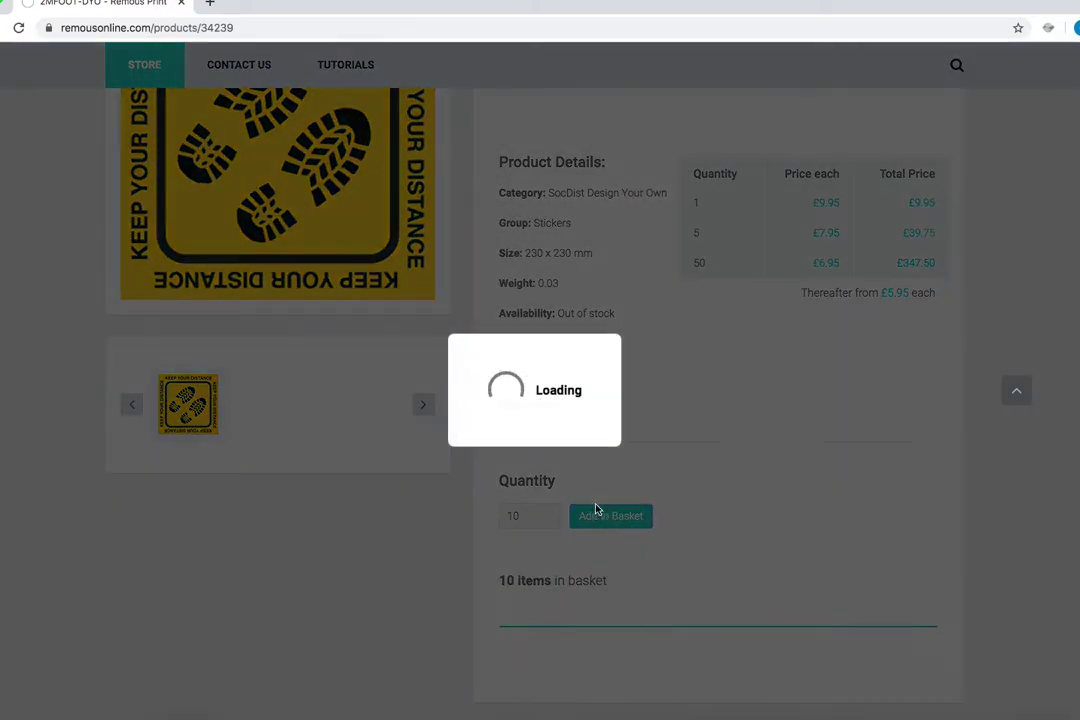
Step: Review the quantity price table on the 2m footprint sticker page
{"action": "scroll", "coordinate": [796, 300], "scroll_direction": "up", "scroll_amount": 1}
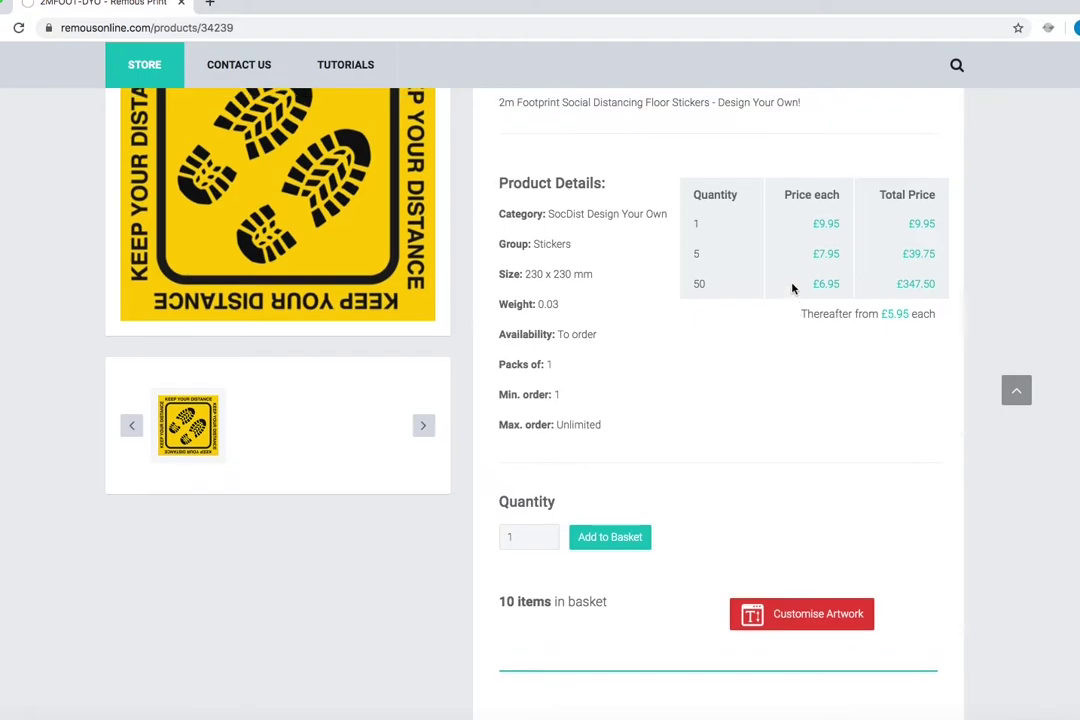
{"action": "left_click_drag", "start_coordinate": [692, 226], "coordinate": [716, 282]}
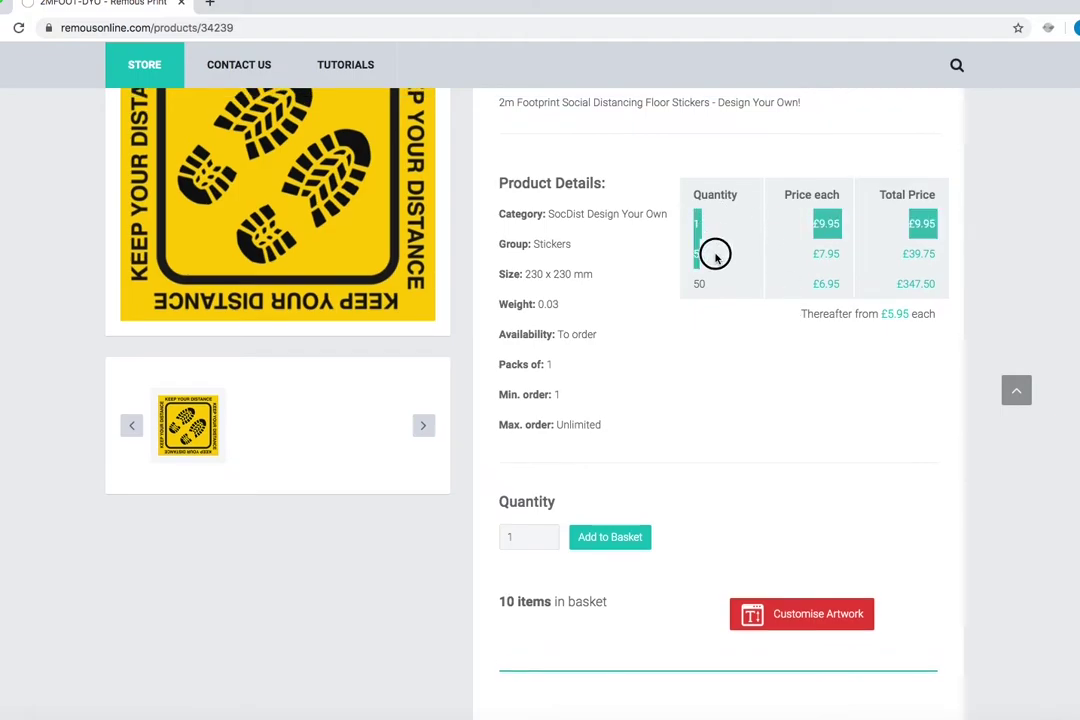
{"action": "left_click", "coordinate": [721, 335]}
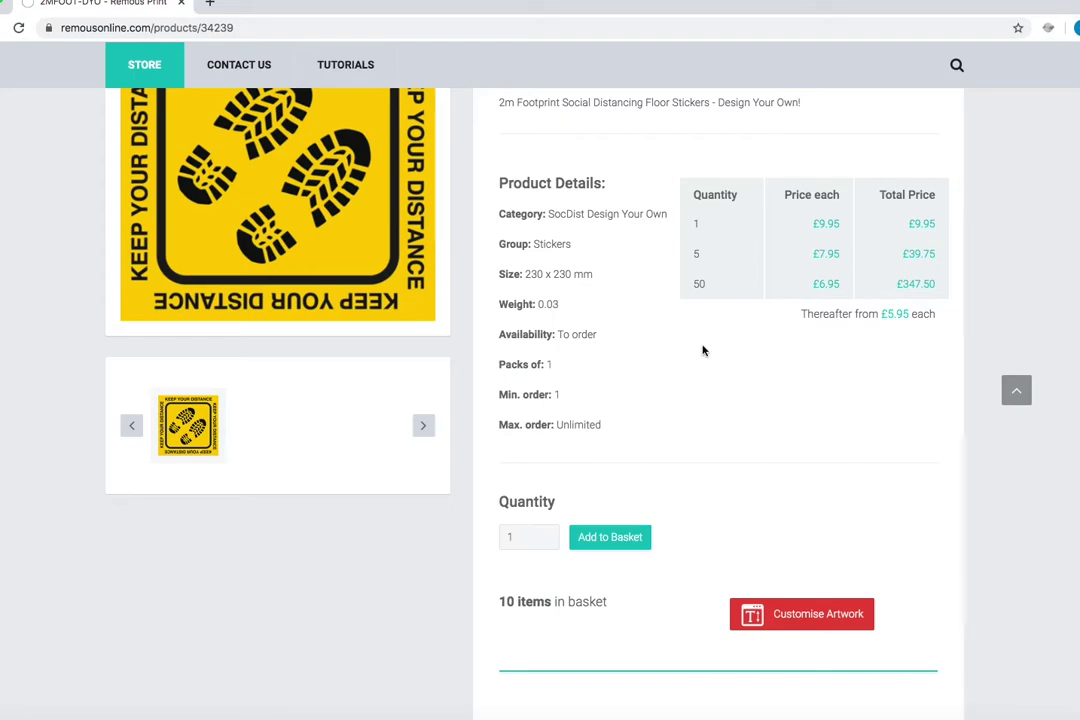
{"action": "scroll", "coordinate": [703, 352], "scroll_direction": "down", "scroll_amount": 1}
{"action": "scroll", "coordinate": [704, 356], "scroll_direction": "up", "scroll_amount": 1}
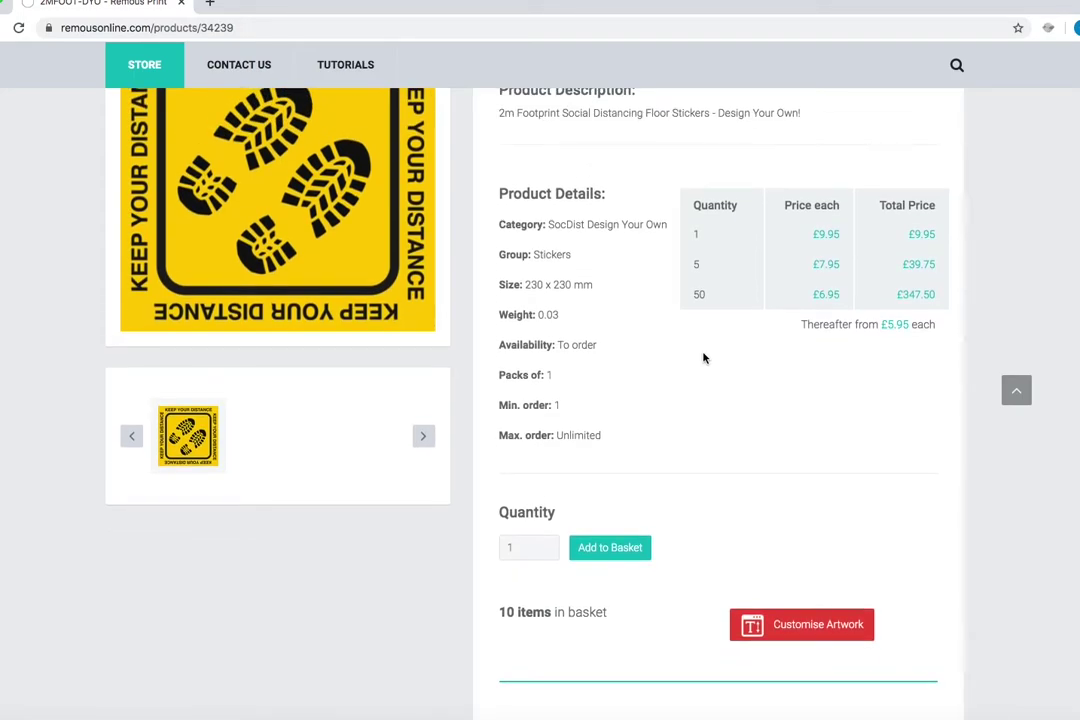
{"action": "scroll", "coordinate": [705, 425], "scroll_direction": "down", "scroll_amount": 1}
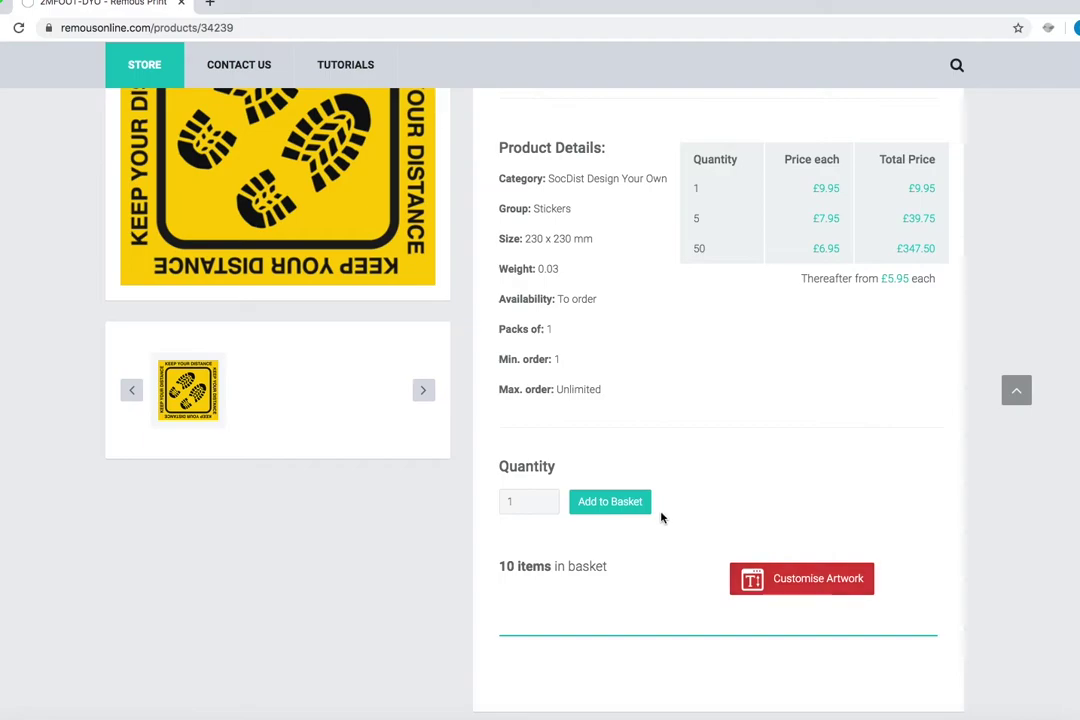
{"action": "scroll", "coordinate": [665, 503], "scroll_direction": "up", "scroll_amount": 3}
{"action": "scroll", "coordinate": [665, 503], "scroll_direction": "up", "scroll_amount": 4}
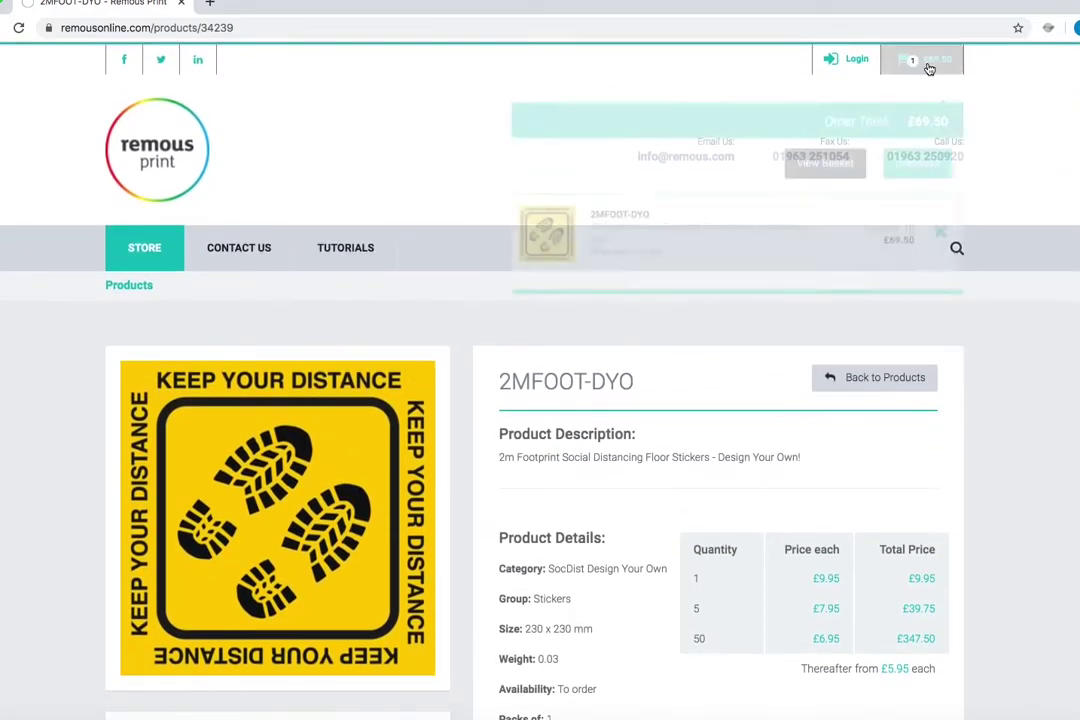
{"action": "scroll", "coordinate": [880, 390], "scroll_direction": "down", "scroll_amount": 5}
{"action": "scroll", "coordinate": [860, 396], "scroll_direction": "down", "scroll_amount": 2}
Step: Load the 2m footprint template and select the 'Place your Image/Logo here' layer
{"action": "left_click", "coordinate": [793, 384]}
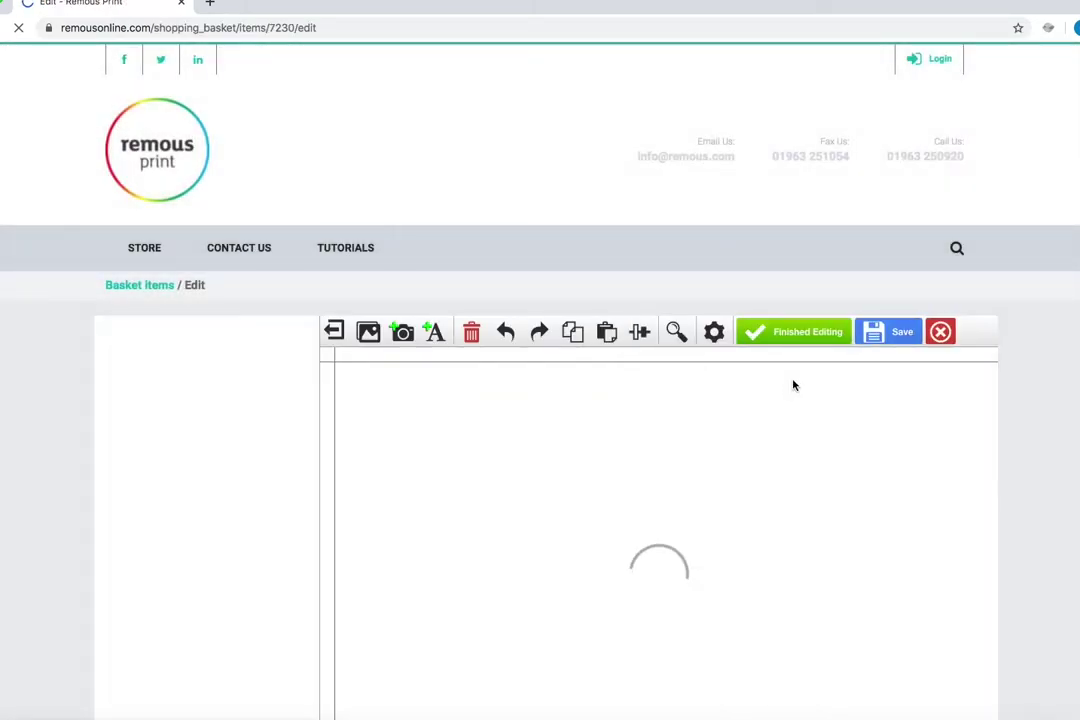
{"action": "scroll", "coordinate": [760, 340], "scroll_direction": "down", "scroll_amount": 2}
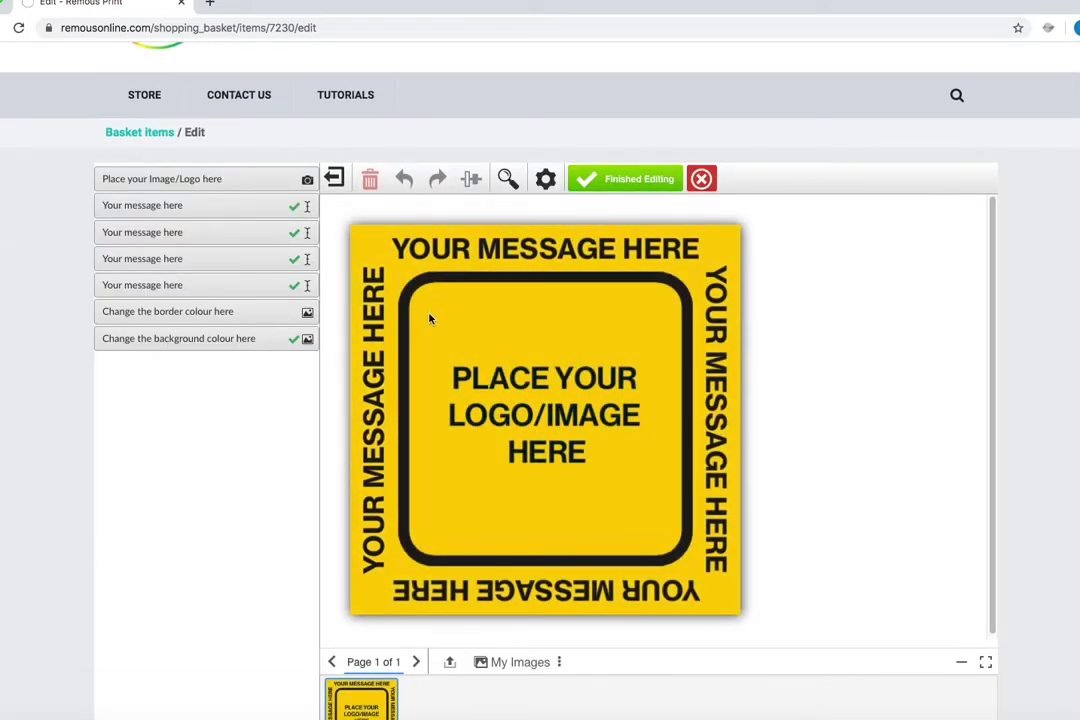
{"action": "left_click", "coordinate": [171, 181]}
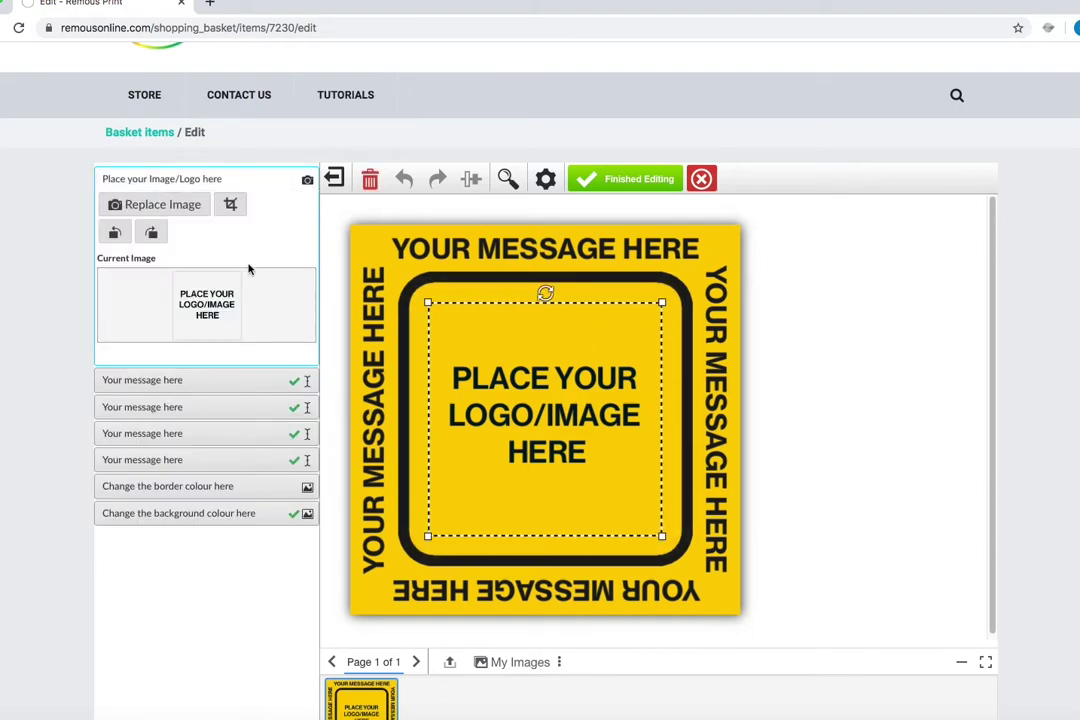
{"action": "scroll", "coordinate": [170, 161], "scroll_direction": "up", "scroll_amount": 1}
{"action": "scroll", "coordinate": [170, 161], "scroll_direction": "up", "scroll_amount": 3}
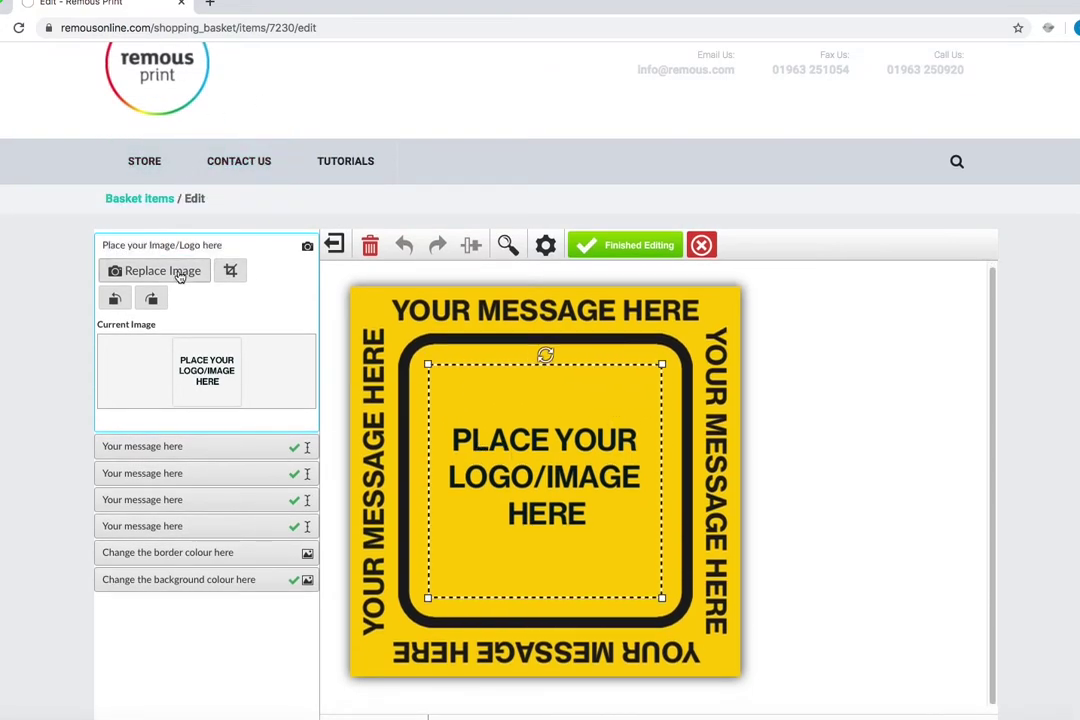
Step: Replace the placeholder with 'remous PWAD logo.eps', resized to fit inside the border
{"action": "left_click", "coordinate": [180, 277]}
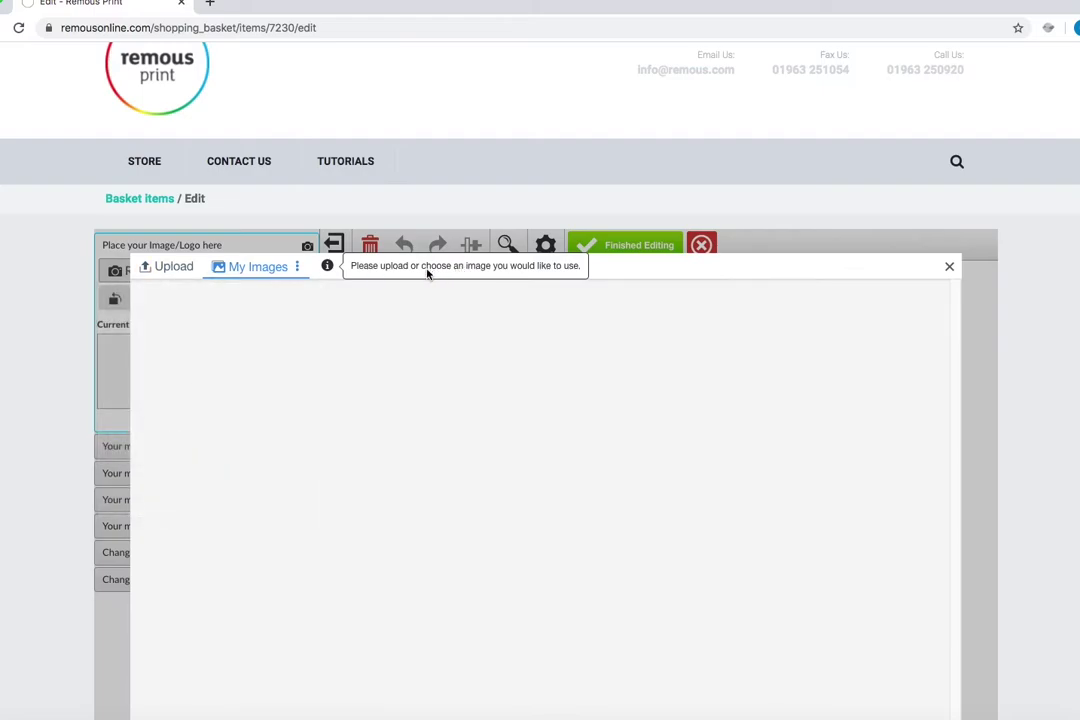
{"action": "mouse_move", "coordinate": [167, 266]}
{"action": "left_click", "coordinate": [240, 413]}
{"action": "type", "text": "remous"}
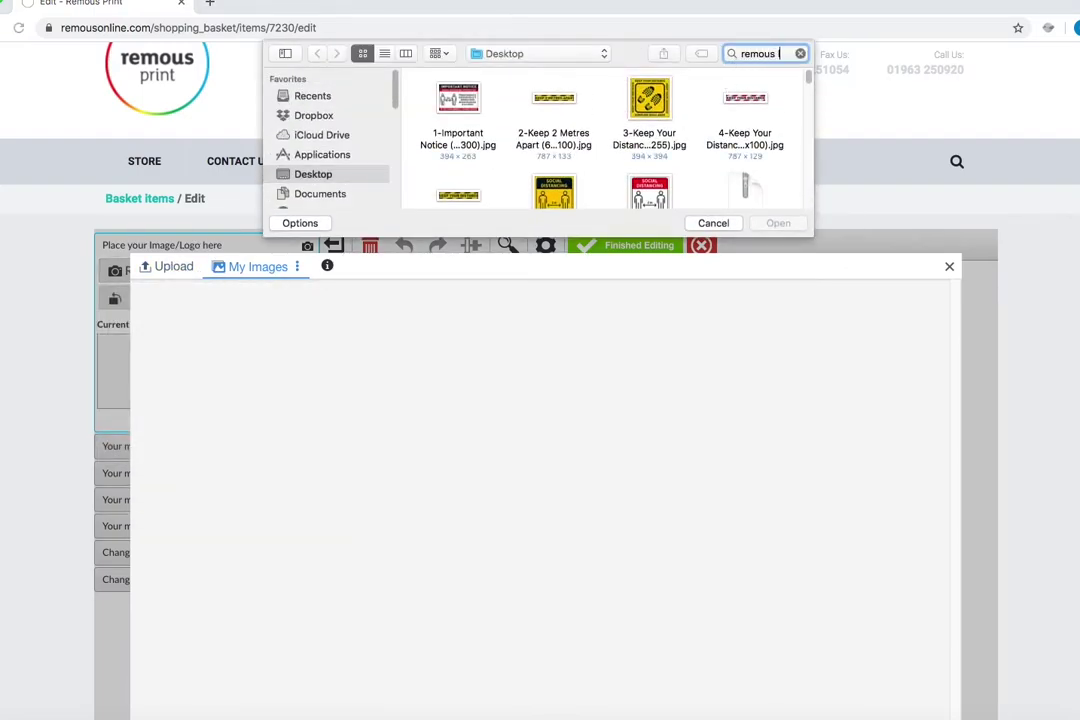
{"action": "type", "text": "logo"}
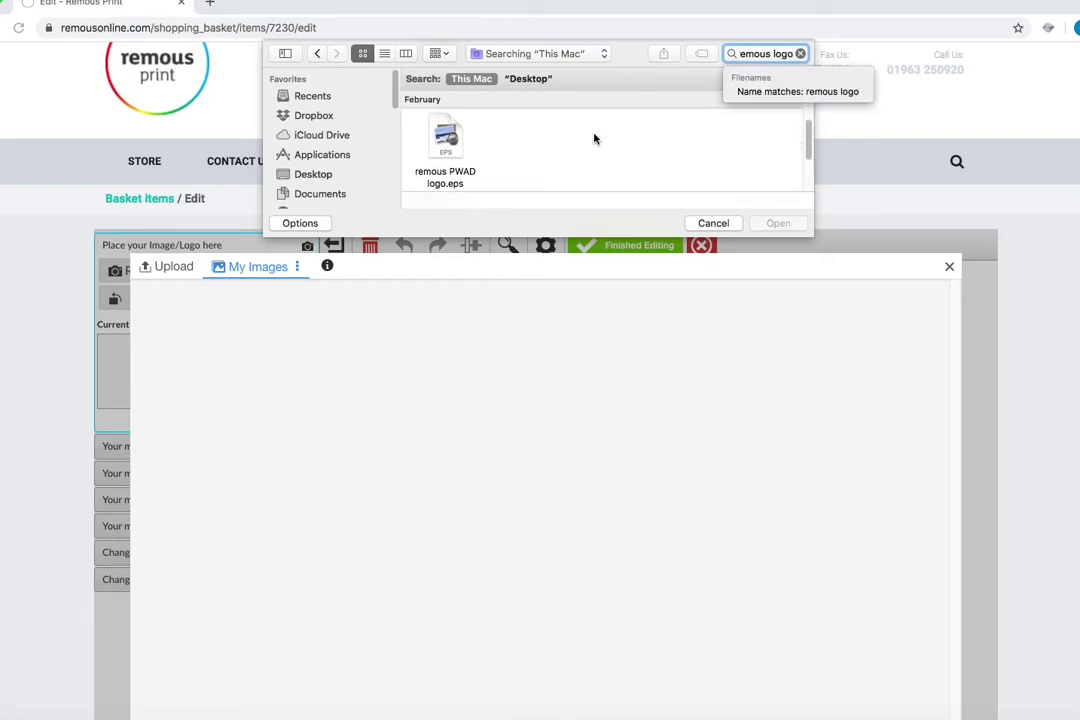
{"action": "left_click", "coordinate": [462, 150]}
{"action": "left_click", "coordinate": [777, 224]}
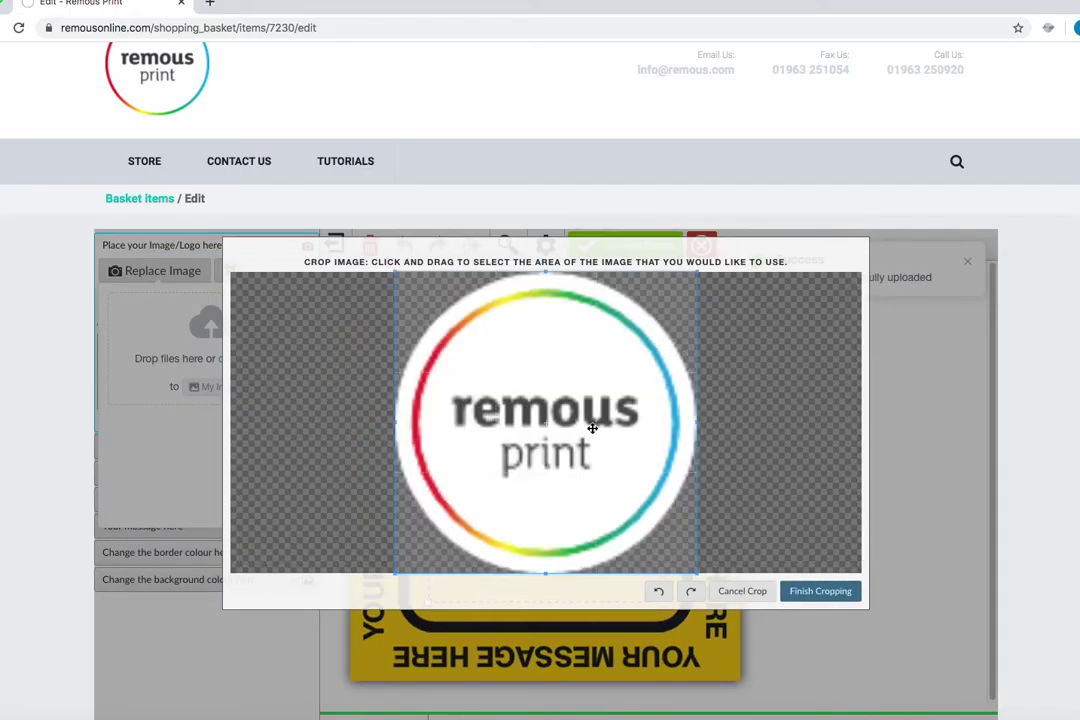
{"action": "left_click", "coordinate": [815, 593]}
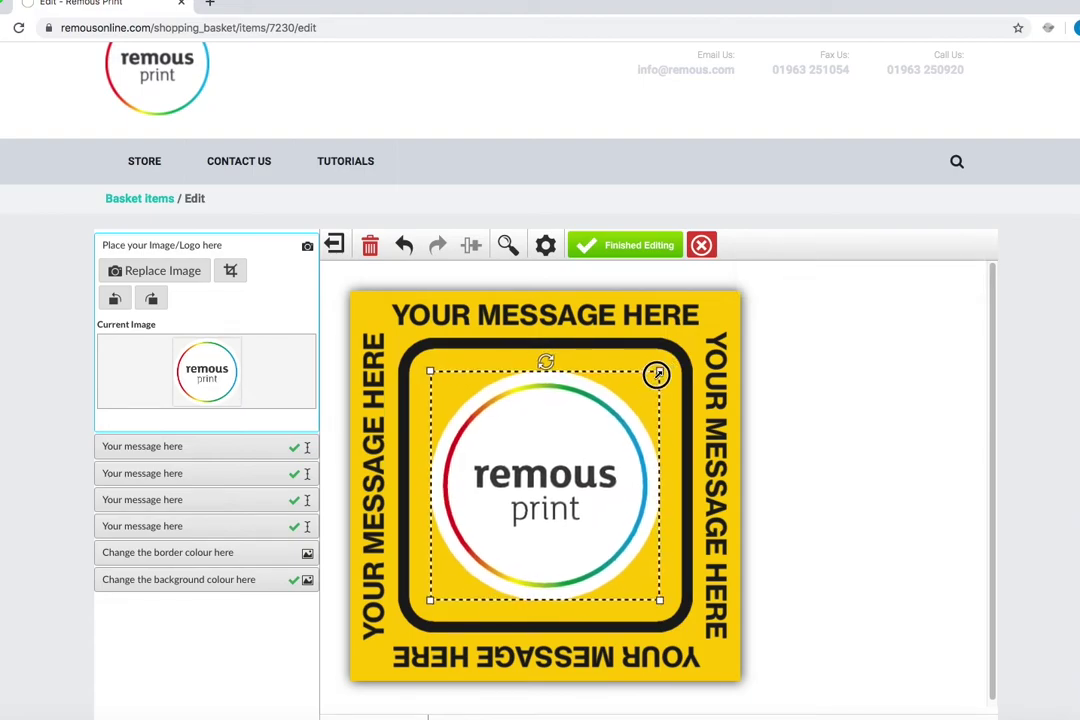
{"action": "mouse_move", "coordinate": [656, 374]}
{"action": "left_mouse_down"}
{"action": "mouse_move", "coordinate": [567, 500]}
{"action": "mouse_move", "coordinate": [726, 366]}
{"action": "left_mouse_up"}
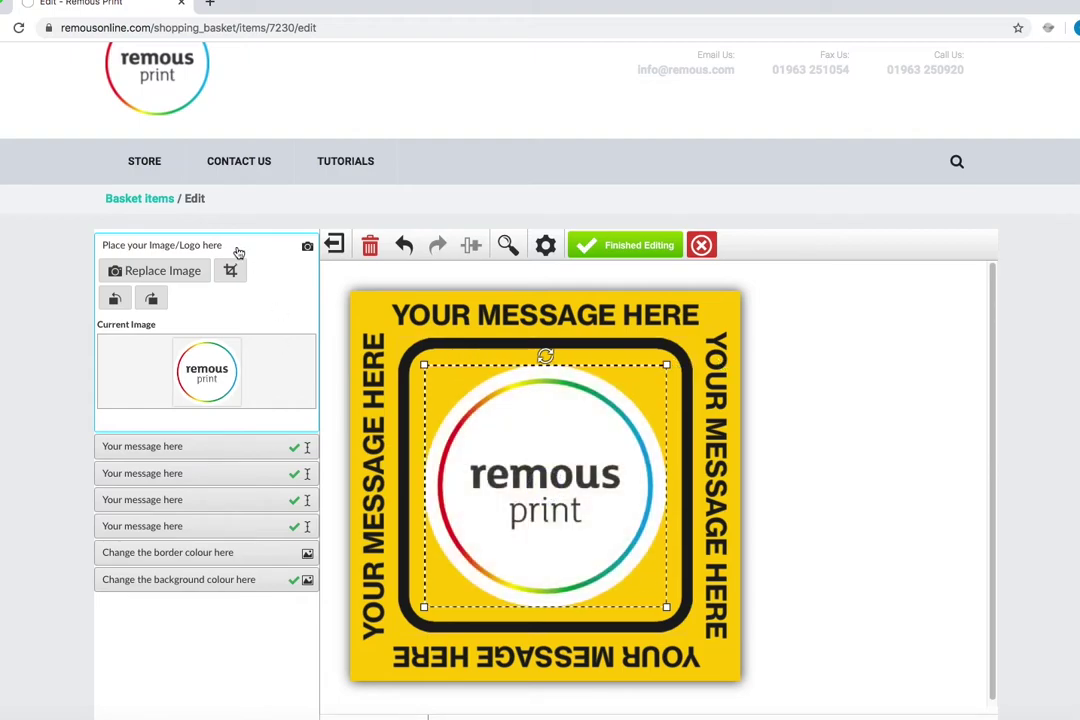
{"action": "left_click", "coordinate": [238, 253]}
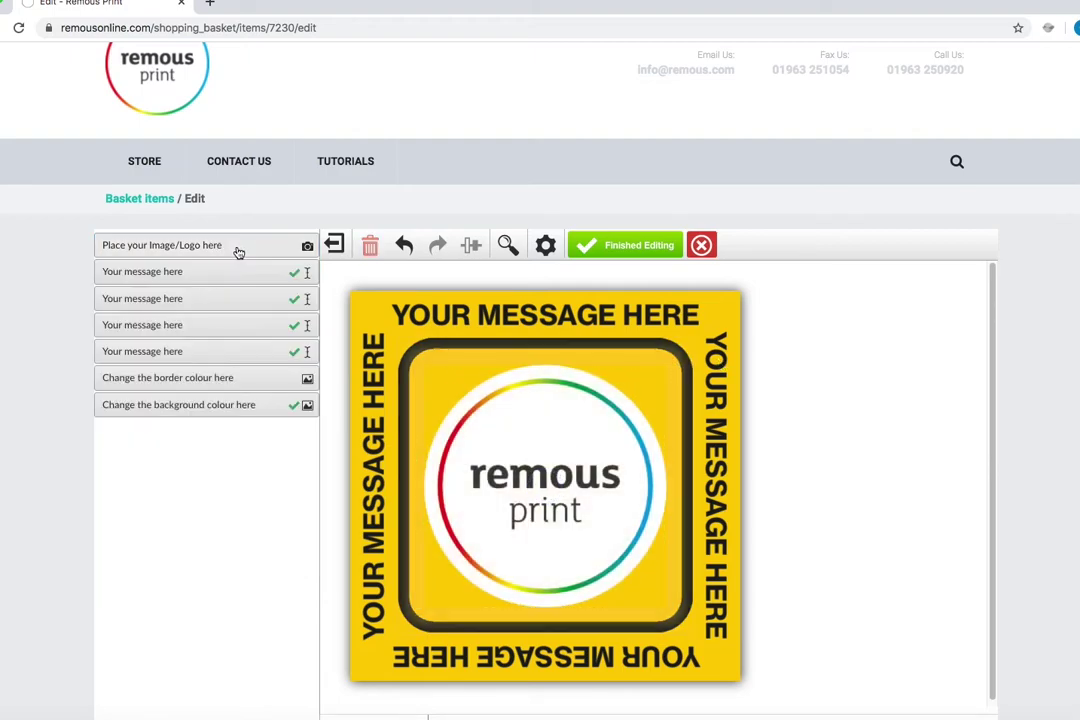
Step: Change the sticker background from yellow to white after briefly trying red
{"action": "left_click", "coordinate": [244, 409]}
{"action": "scroll", "coordinate": [219, 576], "scroll_direction": "down", "scroll_amount": 2}
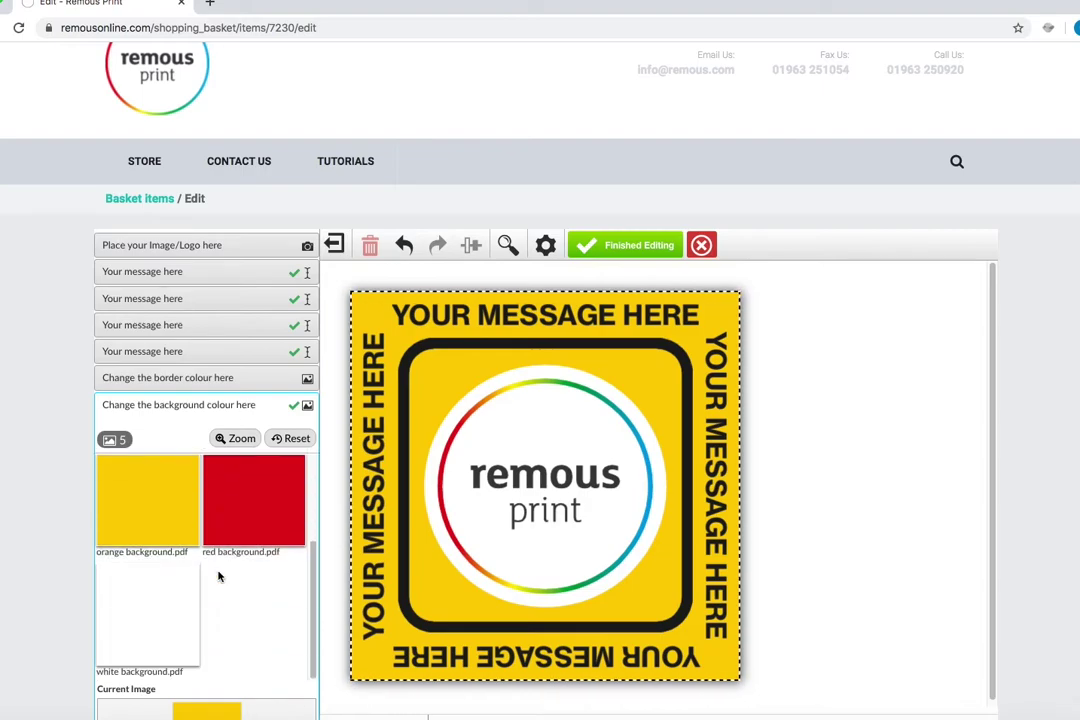
{"action": "left_click", "coordinate": [284, 518]}
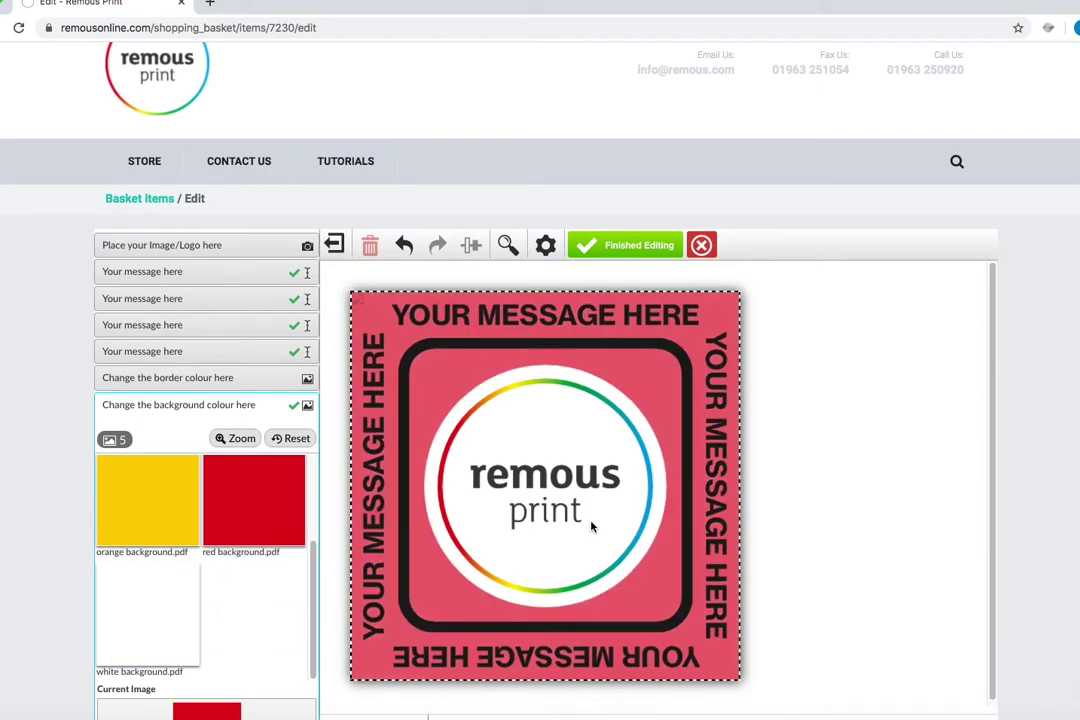
{"action": "left_click", "coordinate": [158, 515]}
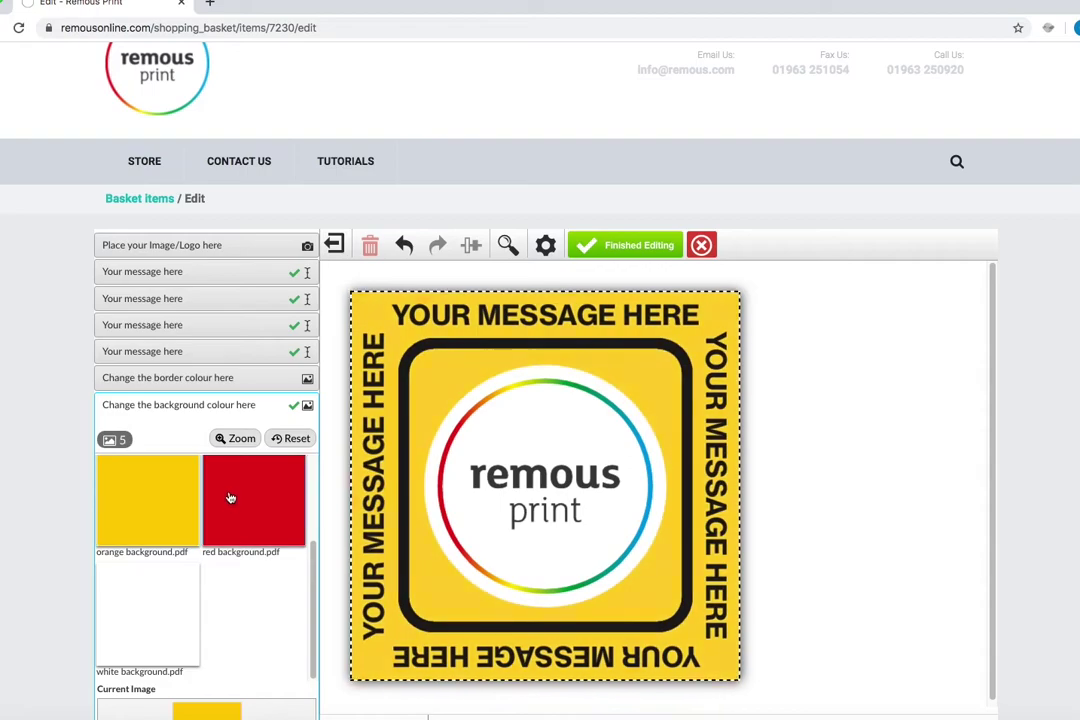
{"action": "scroll", "coordinate": [230, 497], "scroll_direction": "up", "scroll_amount": 1}
{"action": "scroll", "coordinate": [230, 497], "scroll_direction": "up", "scroll_amount": 1}
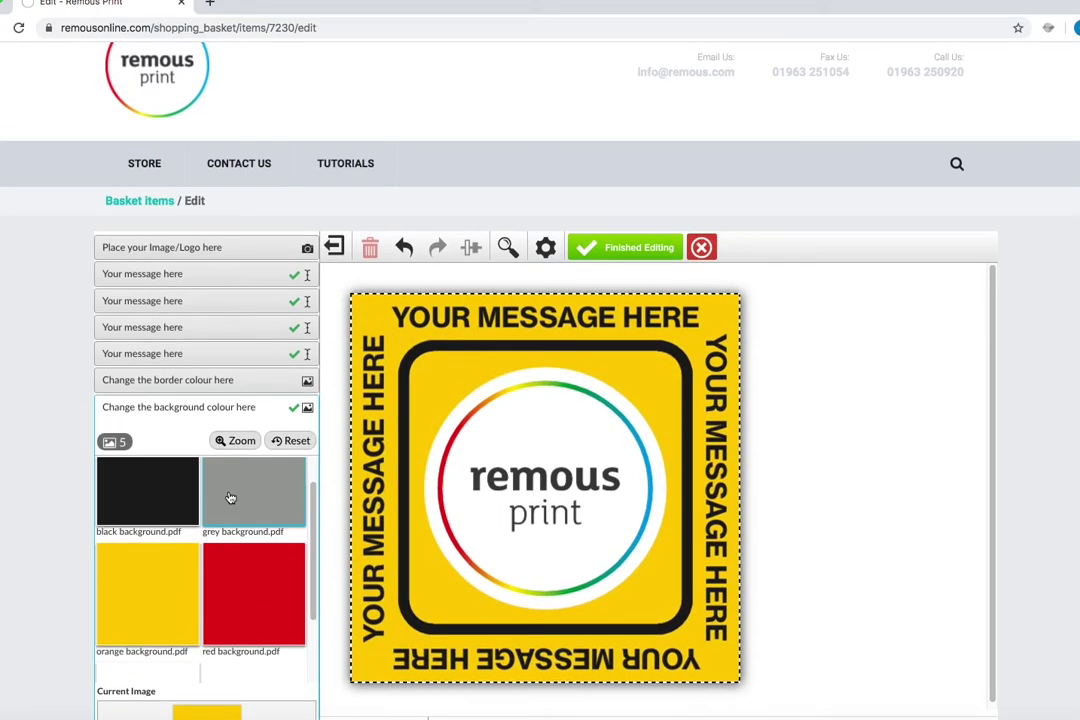
{"action": "scroll", "coordinate": [230, 497], "scroll_direction": "down", "scroll_amount": 2}
{"action": "left_click", "coordinate": [171, 597]}
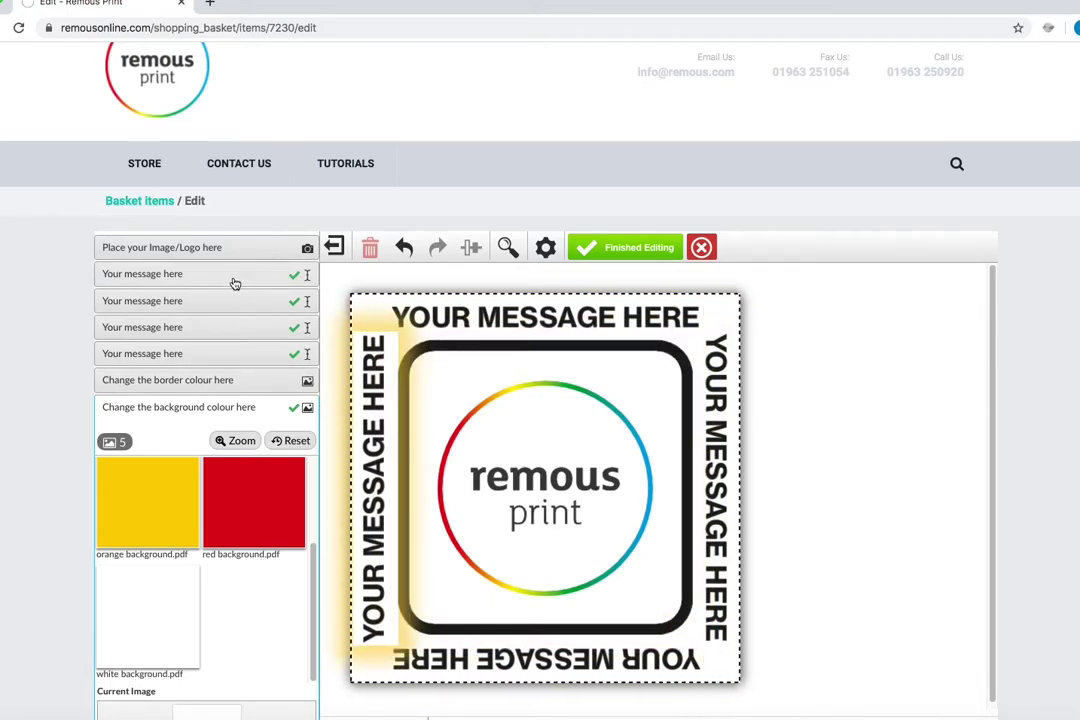
{"action": "left_click", "coordinate": [215, 410]}
Step: Set the sticker border to black after trying grey, yellow and red
{"action": "left_click", "coordinate": [209, 388]}
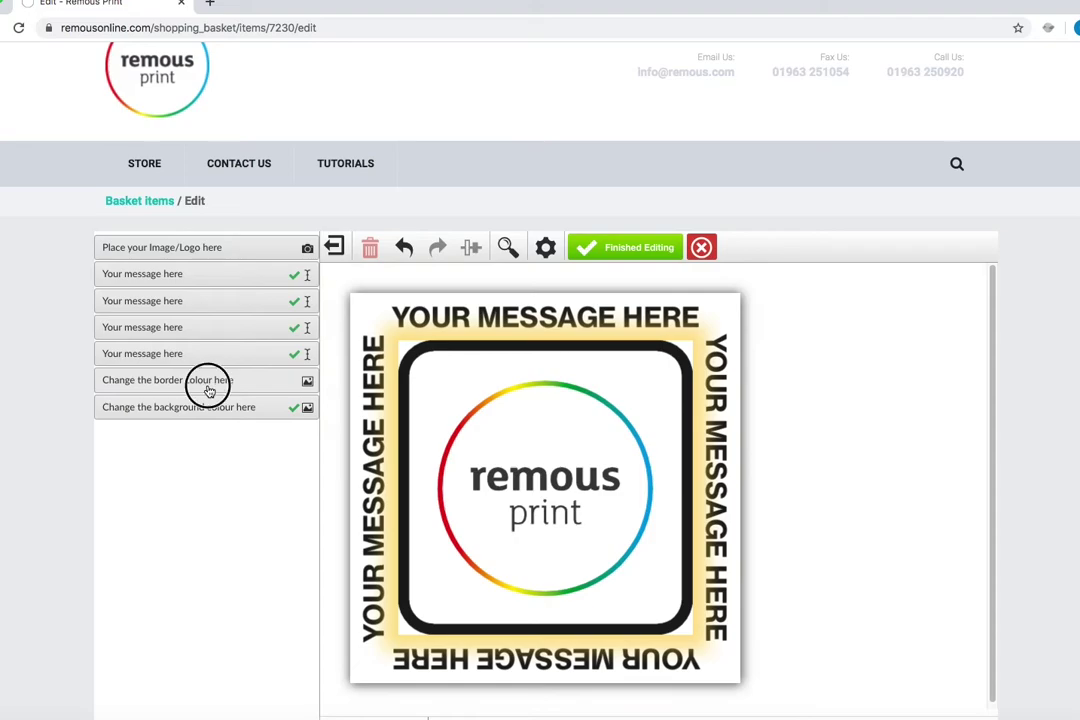
{"action": "left_click", "coordinate": [263, 514]}
{"action": "left_click", "coordinate": [147, 603]}
{"action": "left_click", "coordinate": [281, 595]}
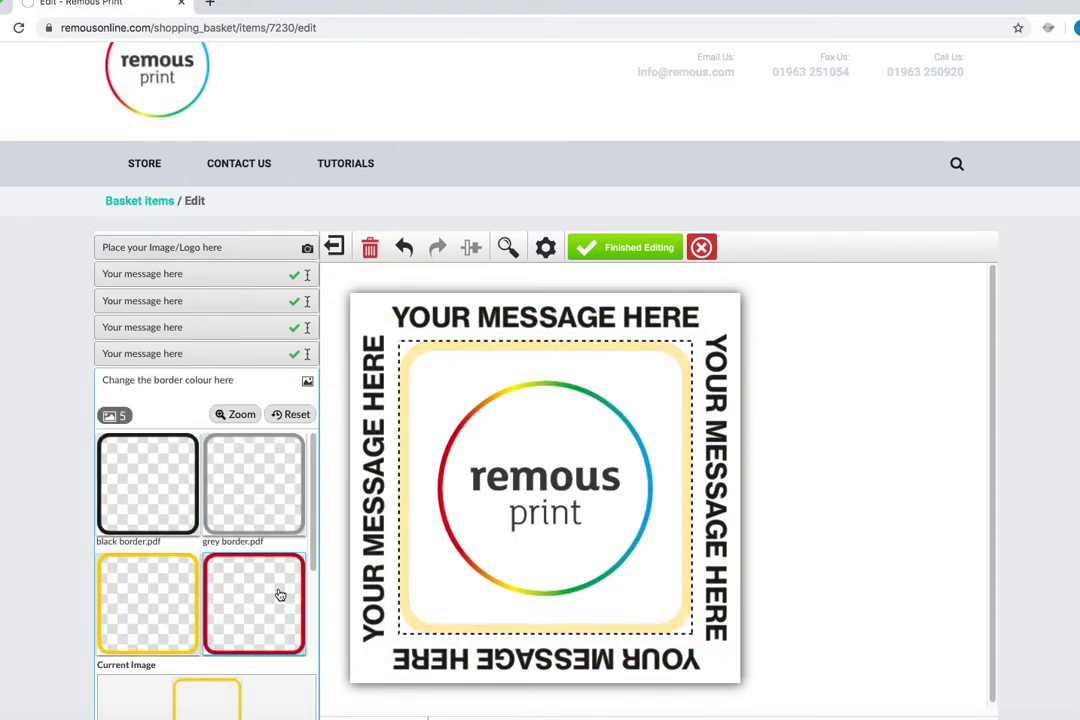
{"action": "left_click", "coordinate": [147, 618]}
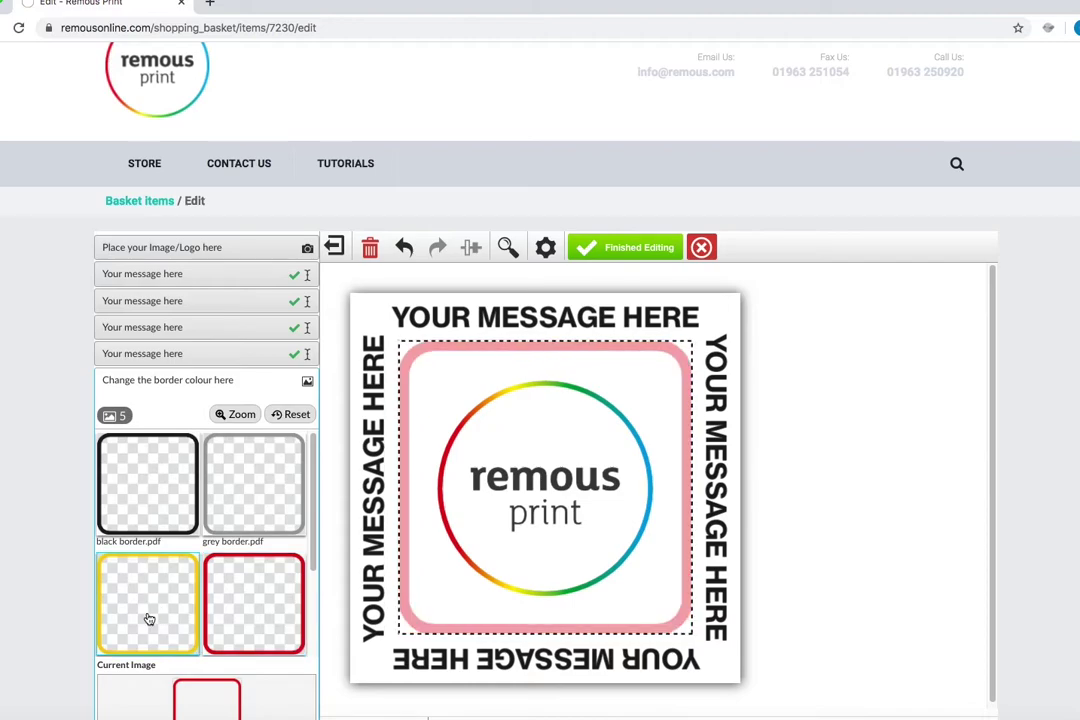
{"action": "scroll", "coordinate": [220, 560], "scroll_direction": "down", "scroll_amount": 1}
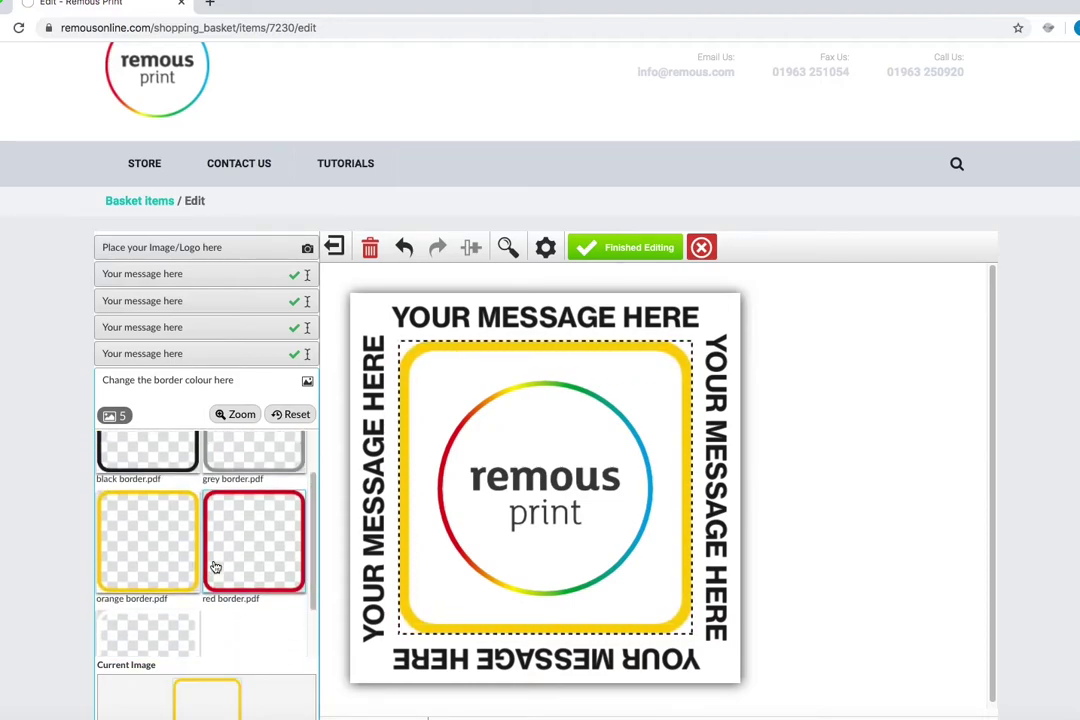
{"action": "scroll", "coordinate": [215, 567], "scroll_direction": "up", "scroll_amount": 1}
{"action": "left_click", "coordinate": [178, 500]}
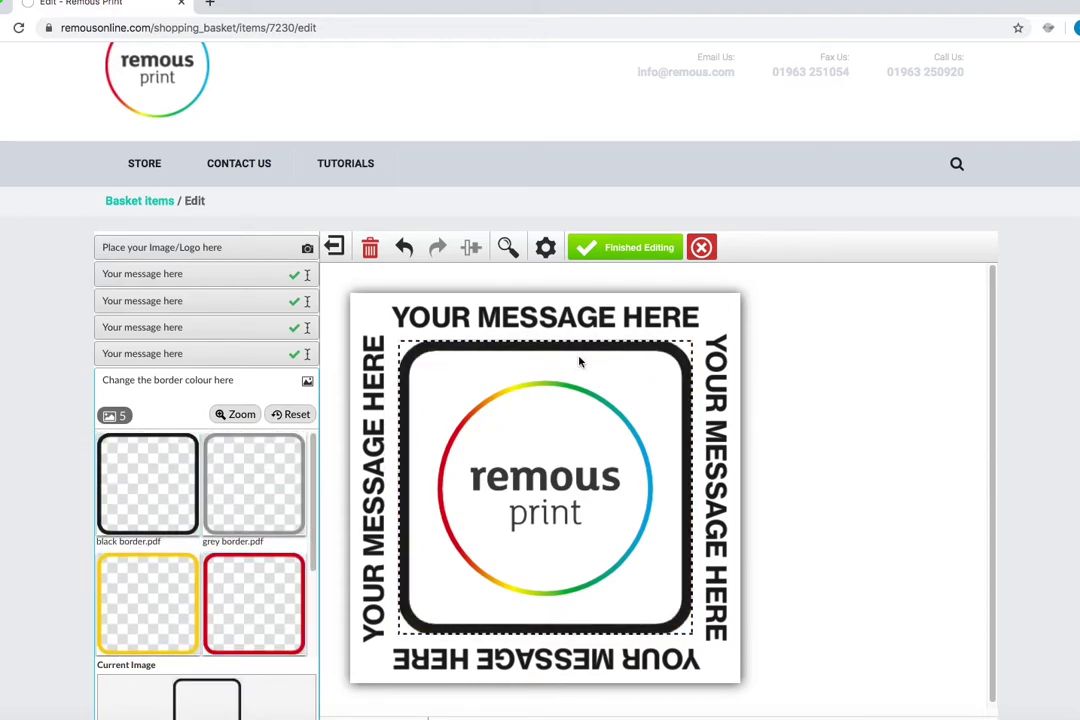
{"action": "scroll", "coordinate": [321, 410], "scroll_direction": "up", "scroll_amount": 1}
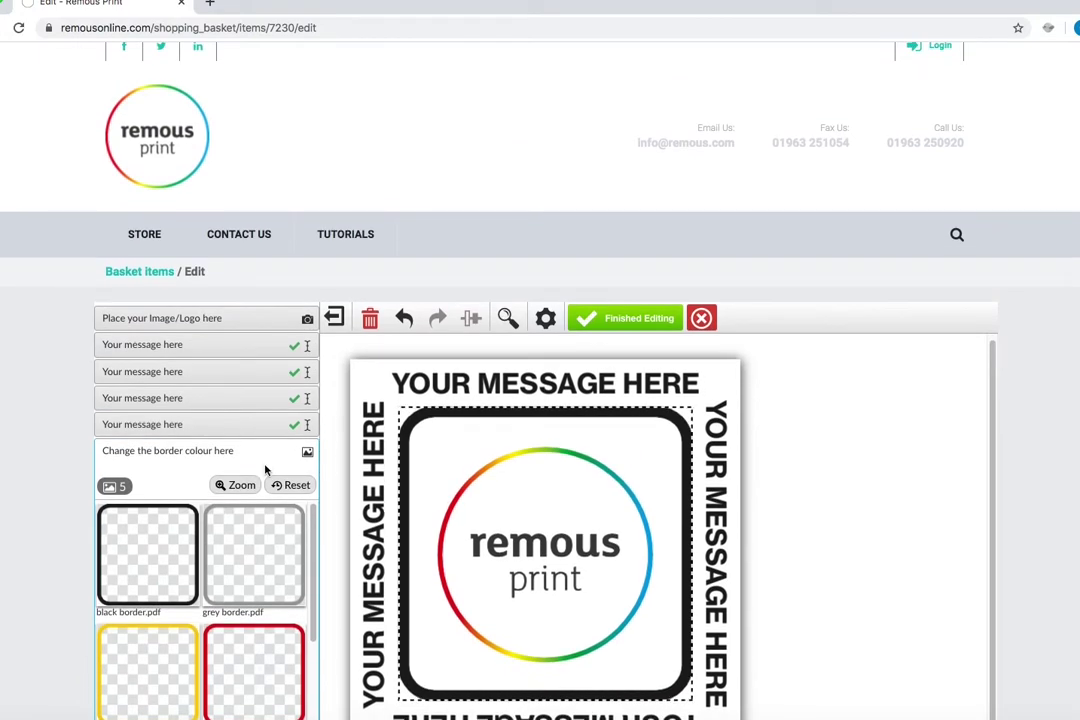
{"action": "scroll", "coordinate": [265, 470], "scroll_direction": "down", "scroll_amount": 1}
{"action": "left_click", "coordinate": [193, 295]}
Step: Change the left message to 'KEEP DISTANCE PLEASE' at text size 45
{"action": "double_click", "coordinate": [205, 335]}
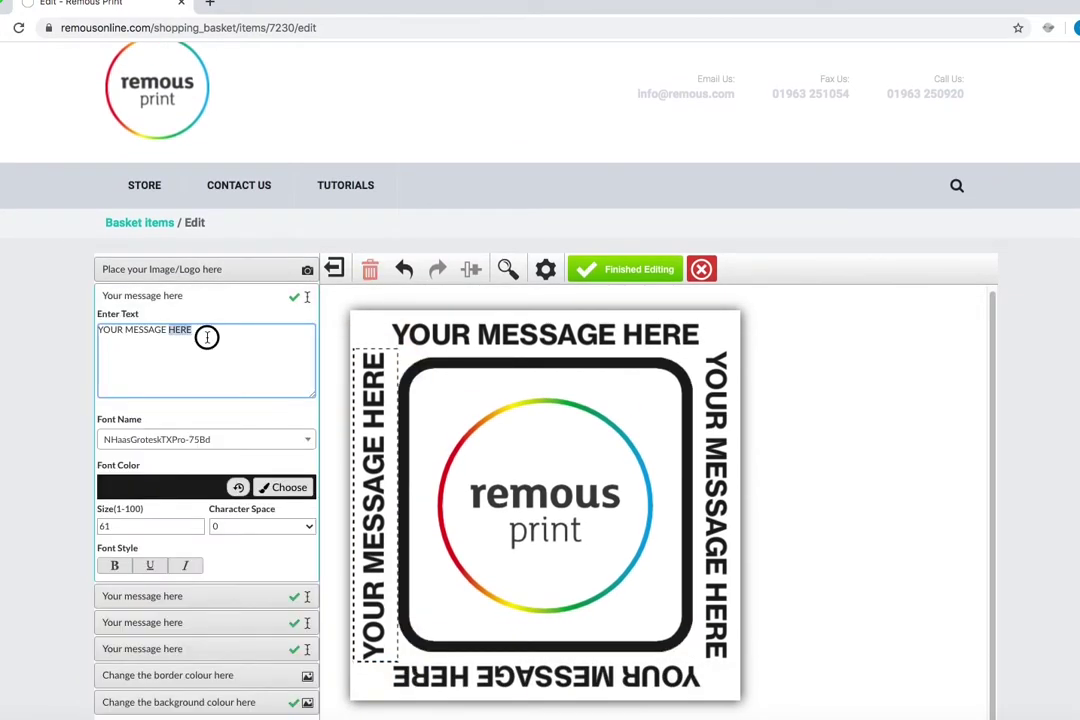
{"action": "left_click_drag", "start_coordinate": [199, 336], "coordinate": [98, 330]}
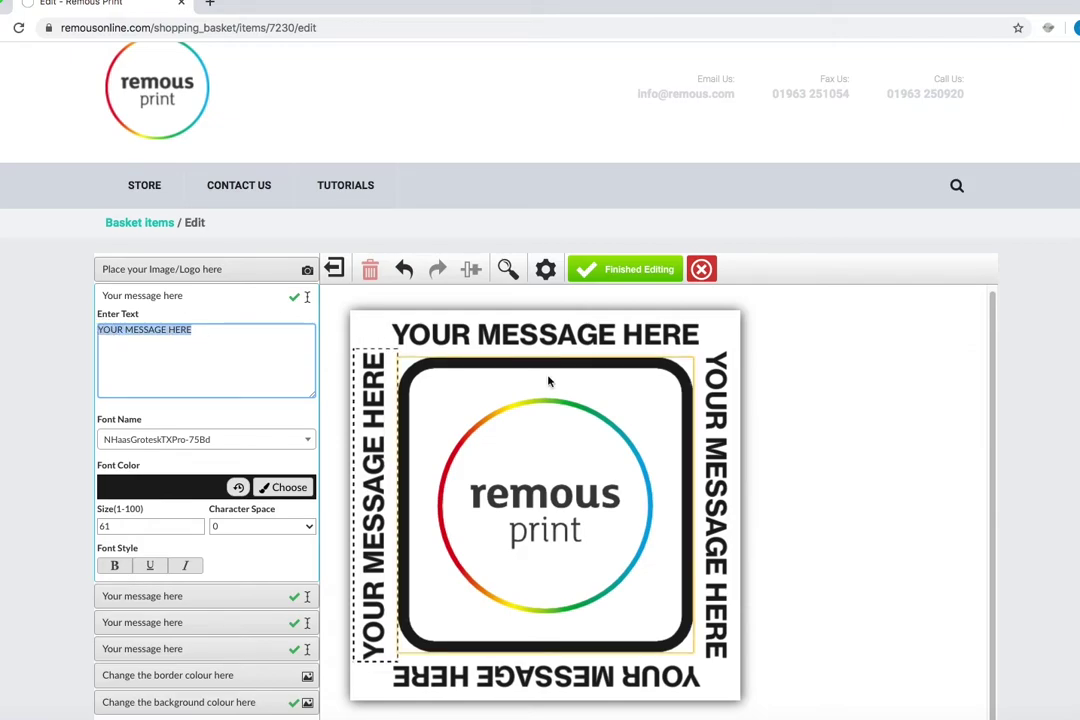
{"action": "type", "text": "KEEP DISTANCE PLEASE"}
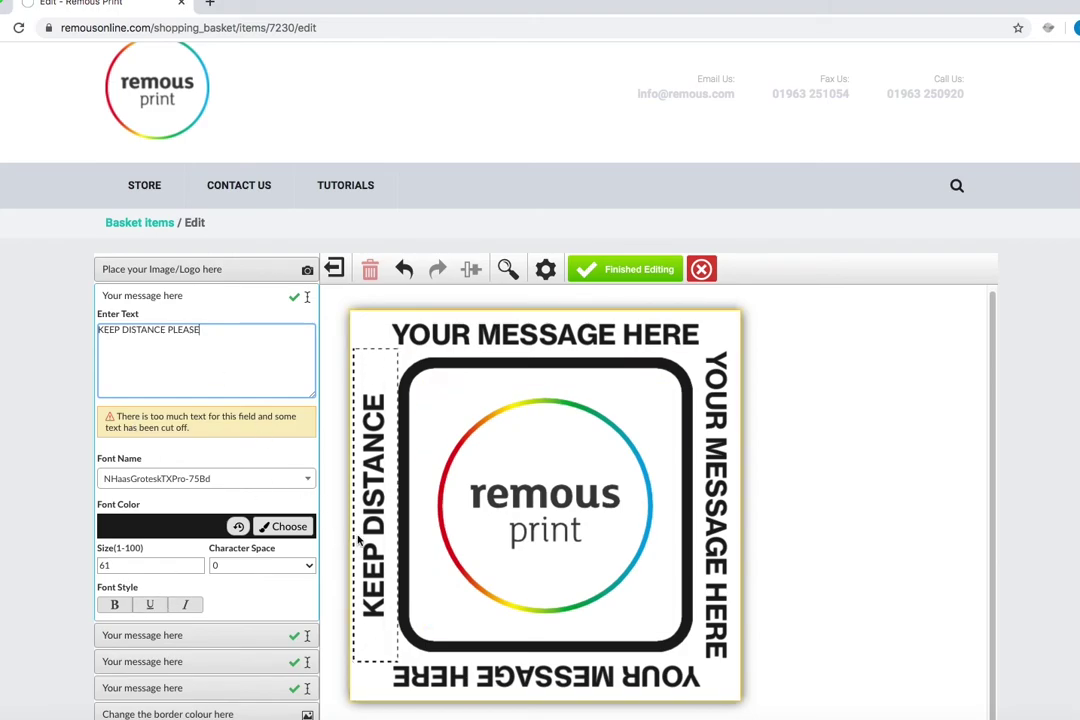
{"action": "left_click_drag", "start_coordinate": [175, 565], "coordinate": [86, 569]}
{"action": "type", "text": "45"}
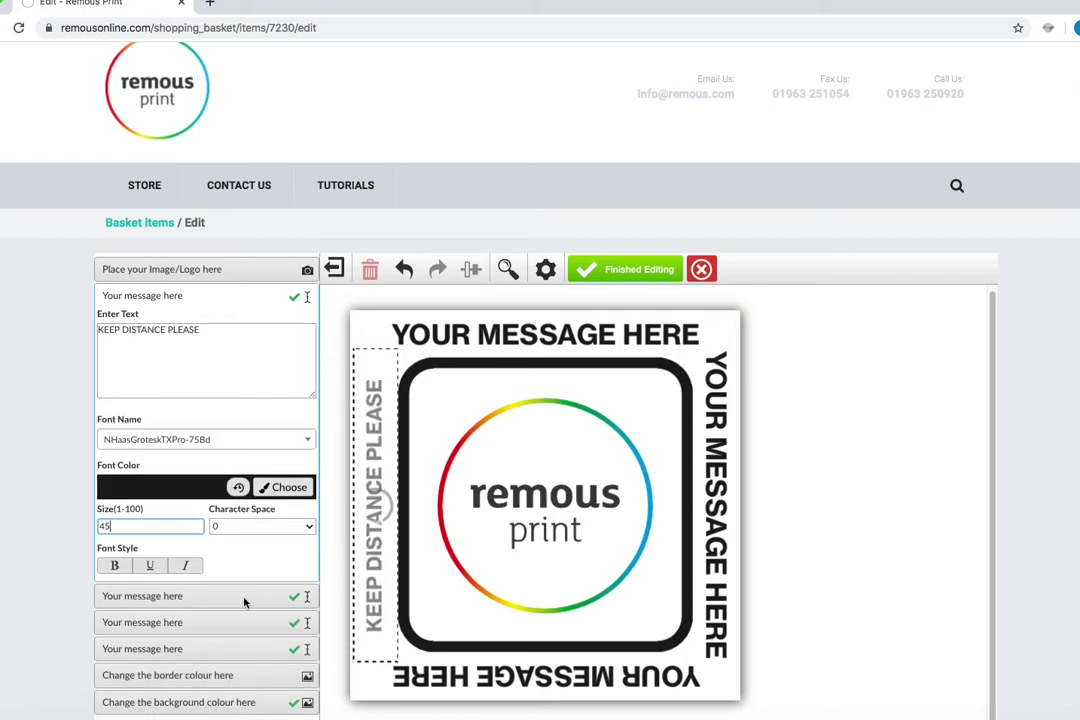
{"action": "left_click", "coordinate": [228, 568]}
Step: Test italic, bold and underline on the message, ending with no extra styles
{"action": "left_click", "coordinate": [173, 569]}
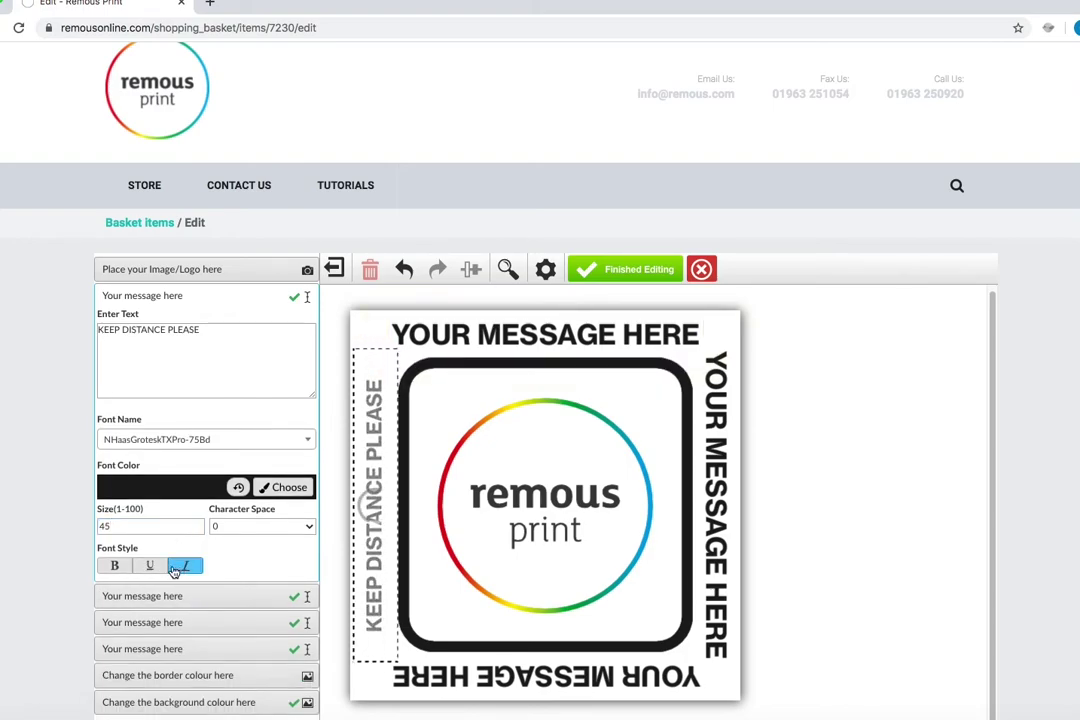
{"action": "left_click", "coordinate": [117, 567]}
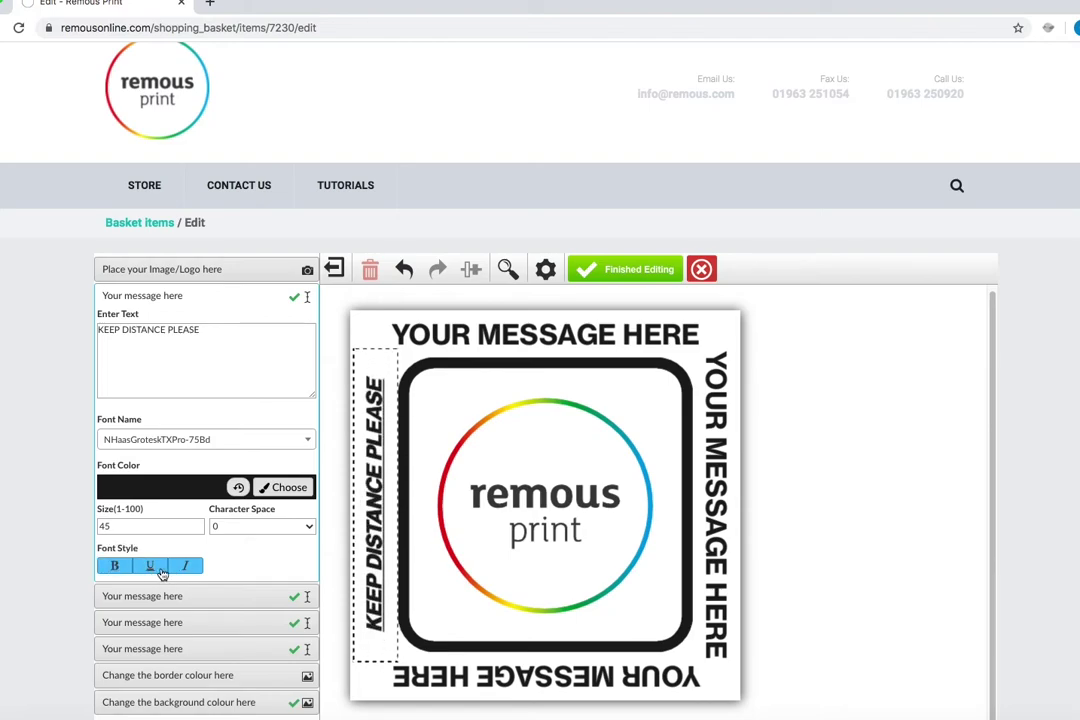
{"action": "left_click", "coordinate": [151, 570]}
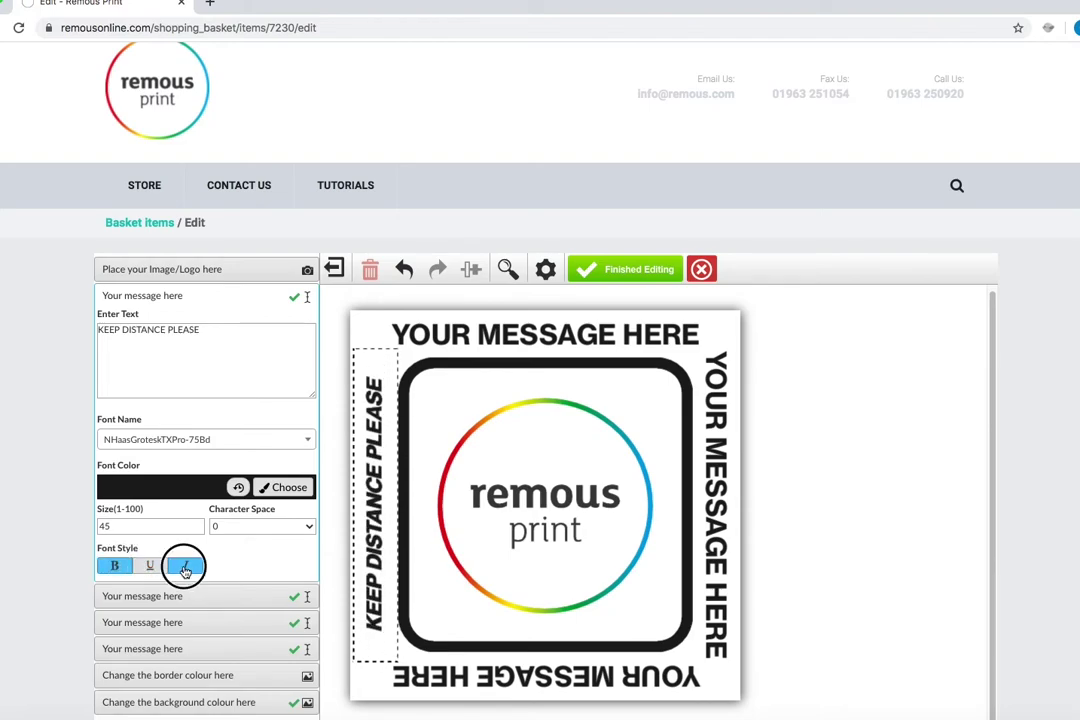
{"action": "left_click", "coordinate": [190, 570]}
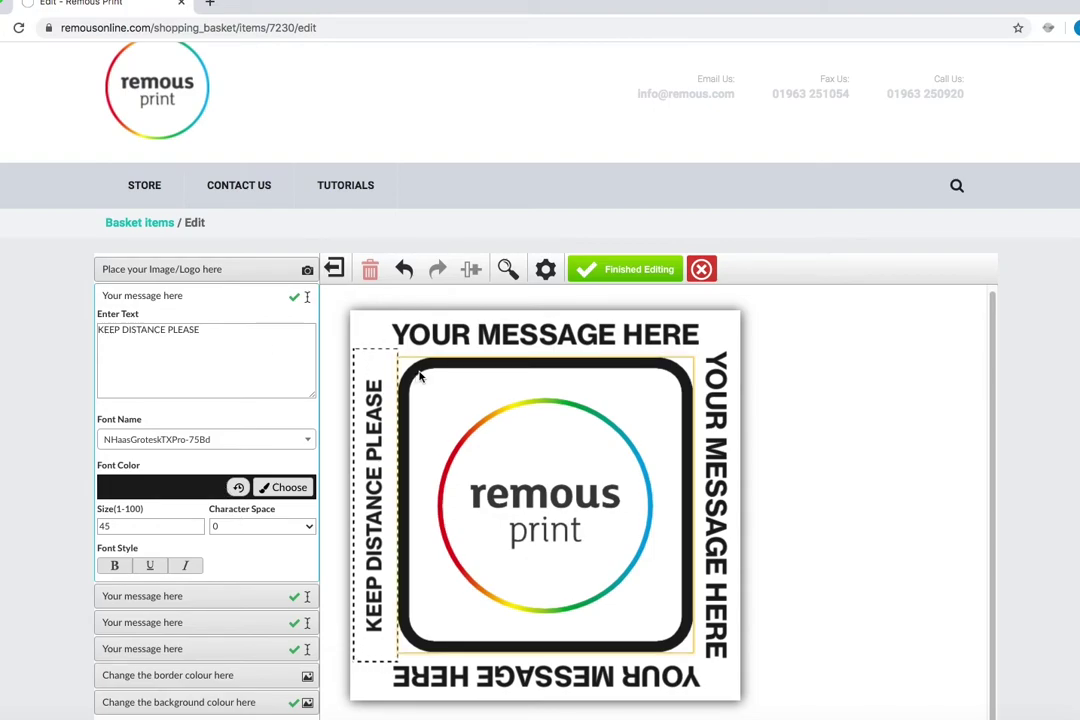
Step: Collapse the message settings and use Finished Editing to generate the sticker proof
{"action": "scroll", "coordinate": [243, 400], "scroll_direction": "down", "scroll_amount": 1}
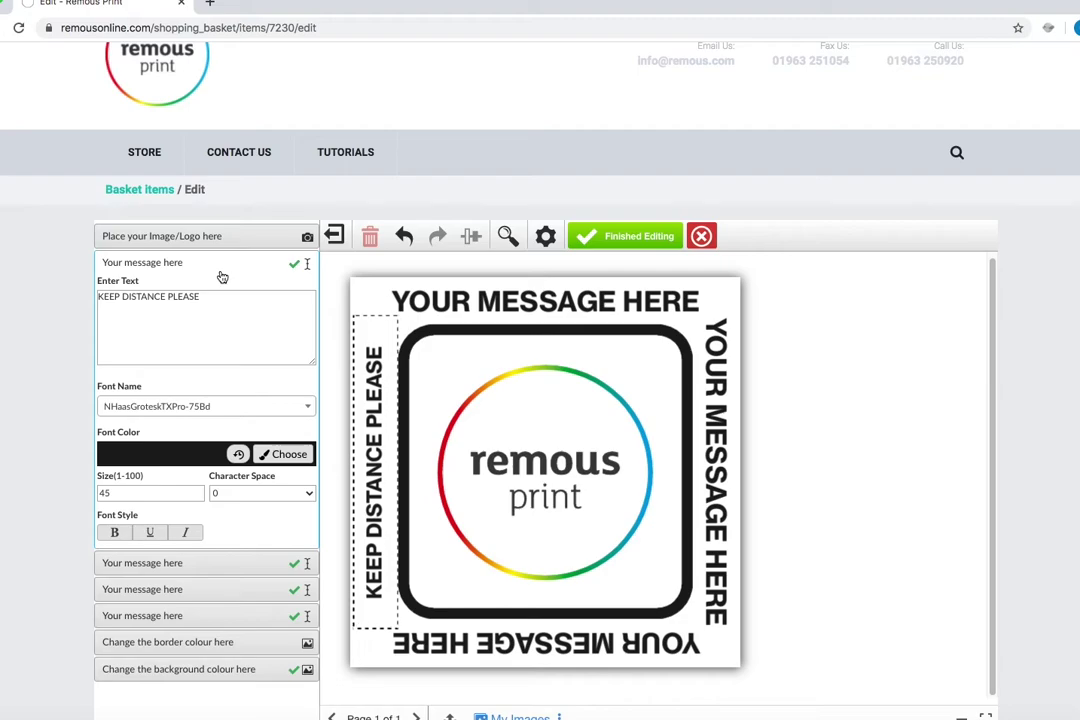
{"action": "left_click", "coordinate": [222, 277]}
{"action": "left_click", "coordinate": [222, 277]}
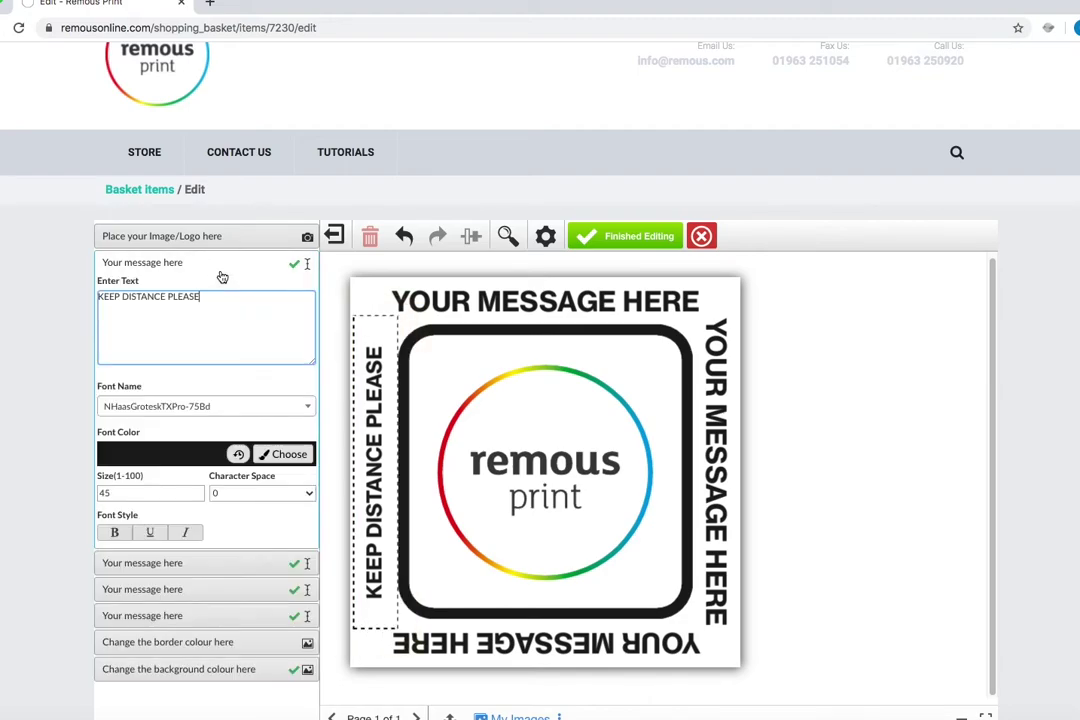
{"action": "left_click", "coordinate": [222, 277]}
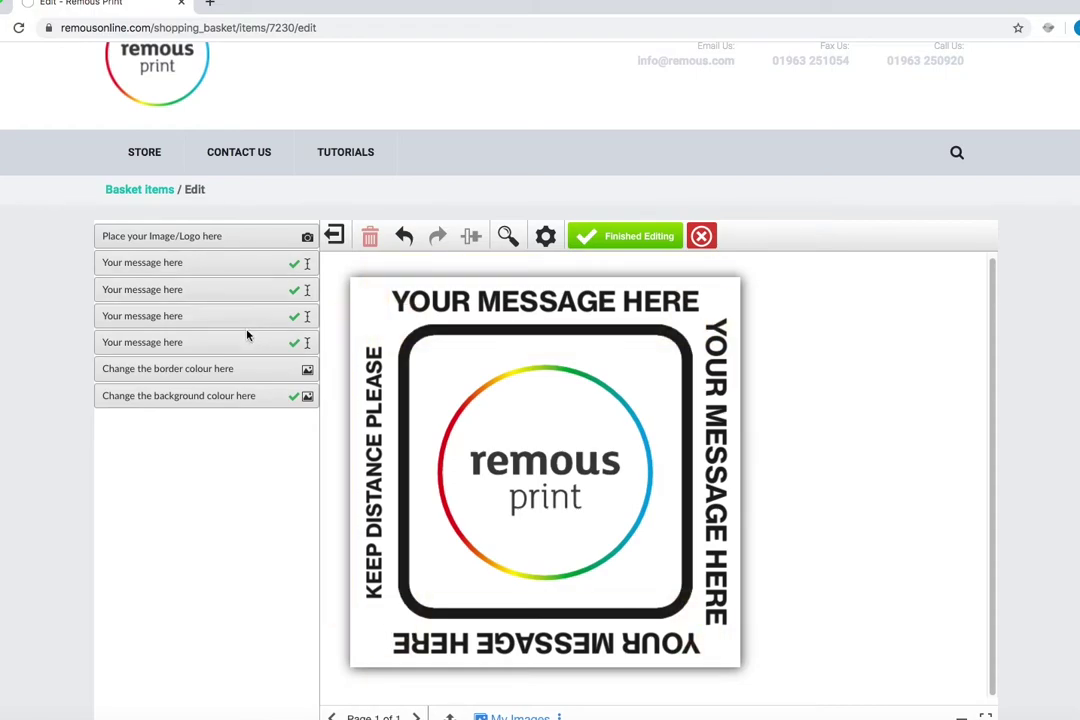
{"action": "scroll", "coordinate": [246, 335], "scroll_direction": "up", "scroll_amount": 1}
{"action": "scroll", "coordinate": [248, 335], "scroll_direction": "down", "scroll_amount": 1}
{"action": "scroll", "coordinate": [248, 335], "scroll_direction": "up", "scroll_amount": 1}
{"action": "scroll", "coordinate": [248, 335], "scroll_direction": "up", "scroll_amount": 3}
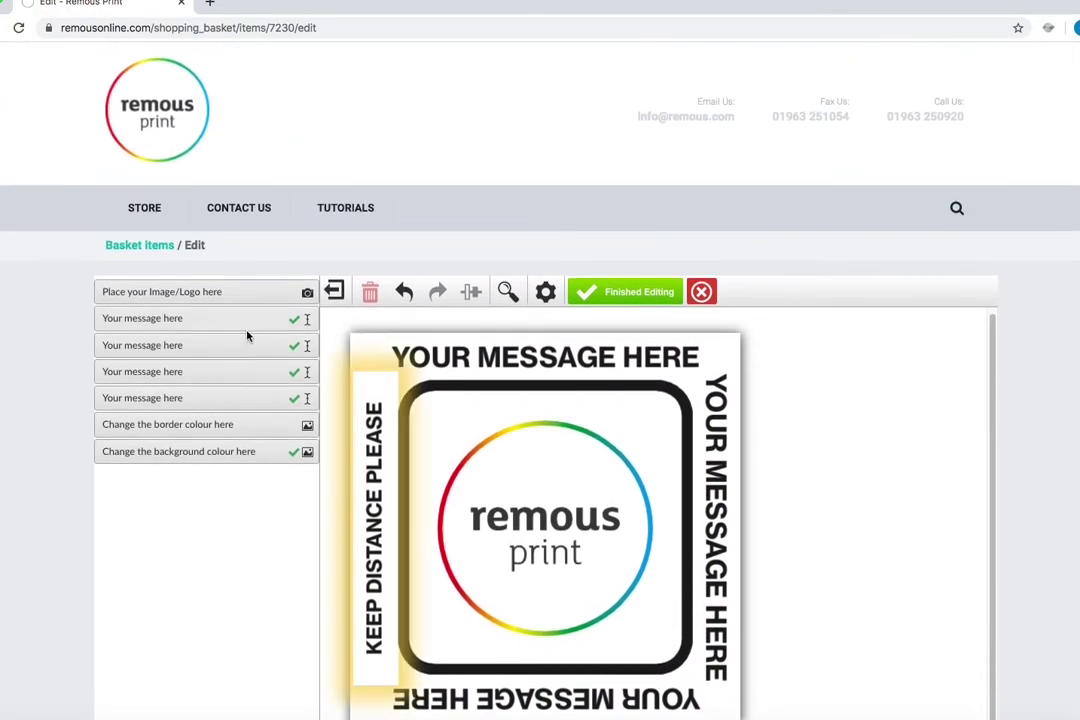
{"action": "left_click", "coordinate": [609, 291]}
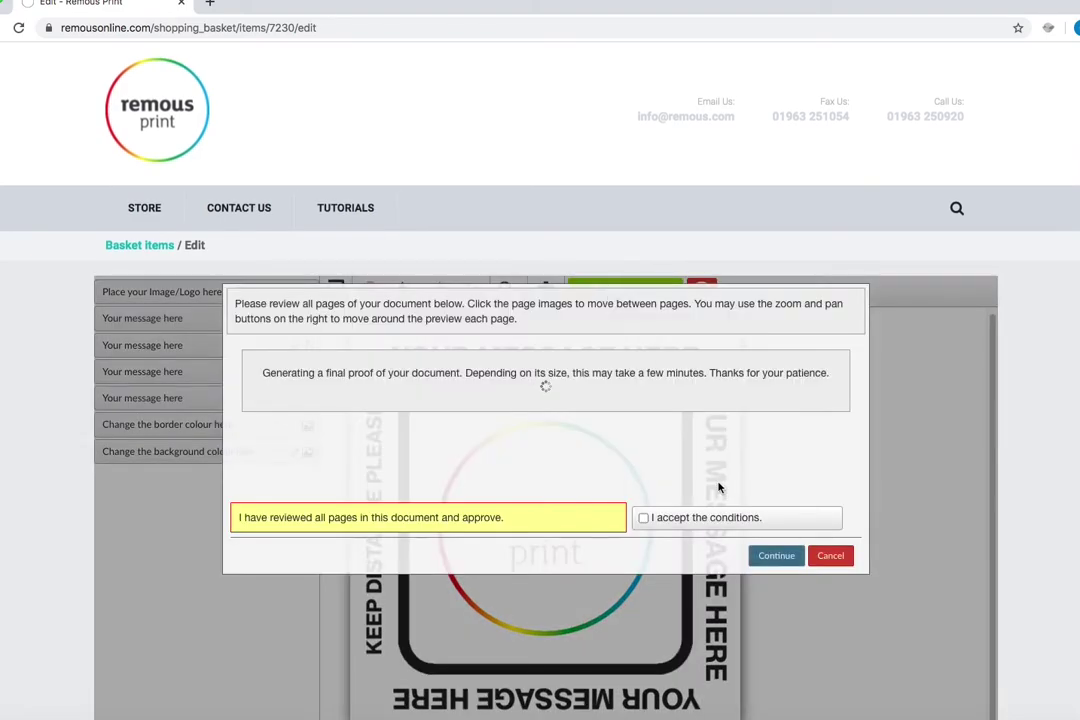
Step: Accept the proof conditions and continue, placing ten customised stickers in the basket at £69.50
{"action": "scroll", "coordinate": [718, 487], "scroll_direction": "down", "scroll_amount": 1}
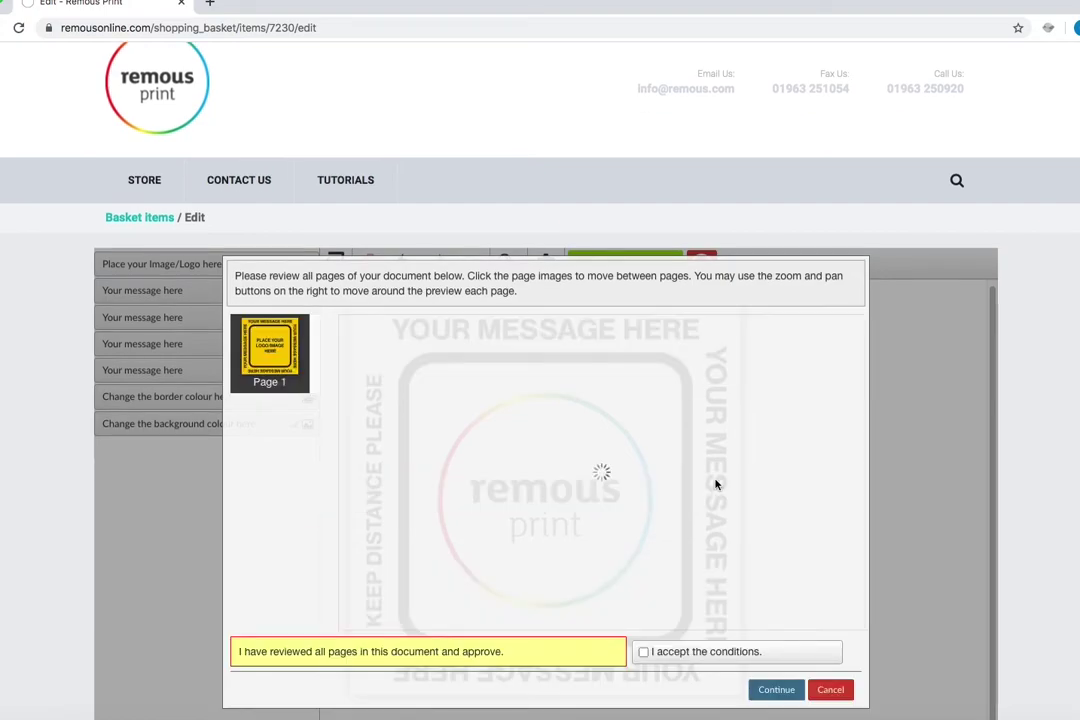
{"action": "scroll", "coordinate": [716, 482], "scroll_direction": "down", "scroll_amount": 2}
{"action": "scroll", "coordinate": [676, 400], "scroll_direction": "up", "scroll_amount": 3}
{"action": "scroll", "coordinate": [670, 446], "scroll_direction": "down", "scroll_amount": 5}
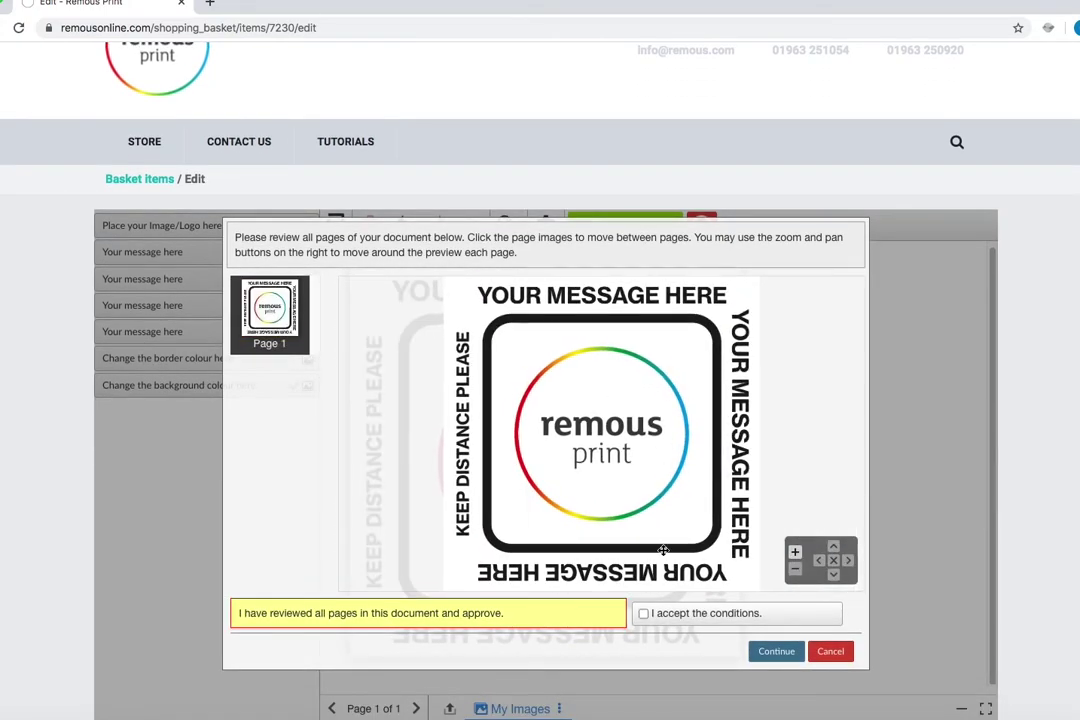
{"action": "left_click", "coordinate": [643, 613]}
{"action": "left_click", "coordinate": [763, 649]}
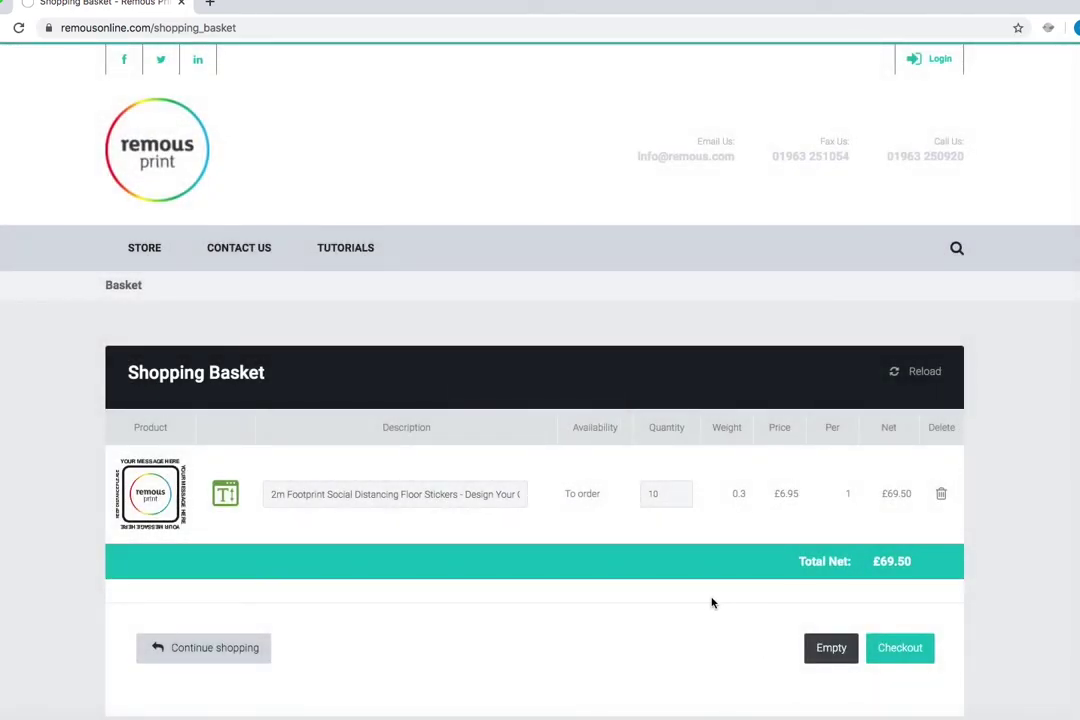
Step: Review the £69.50 footprint sticker basket and proceed to checkout
{"action": "scroll", "coordinate": [710, 598], "scroll_direction": "down", "scroll_amount": 3}
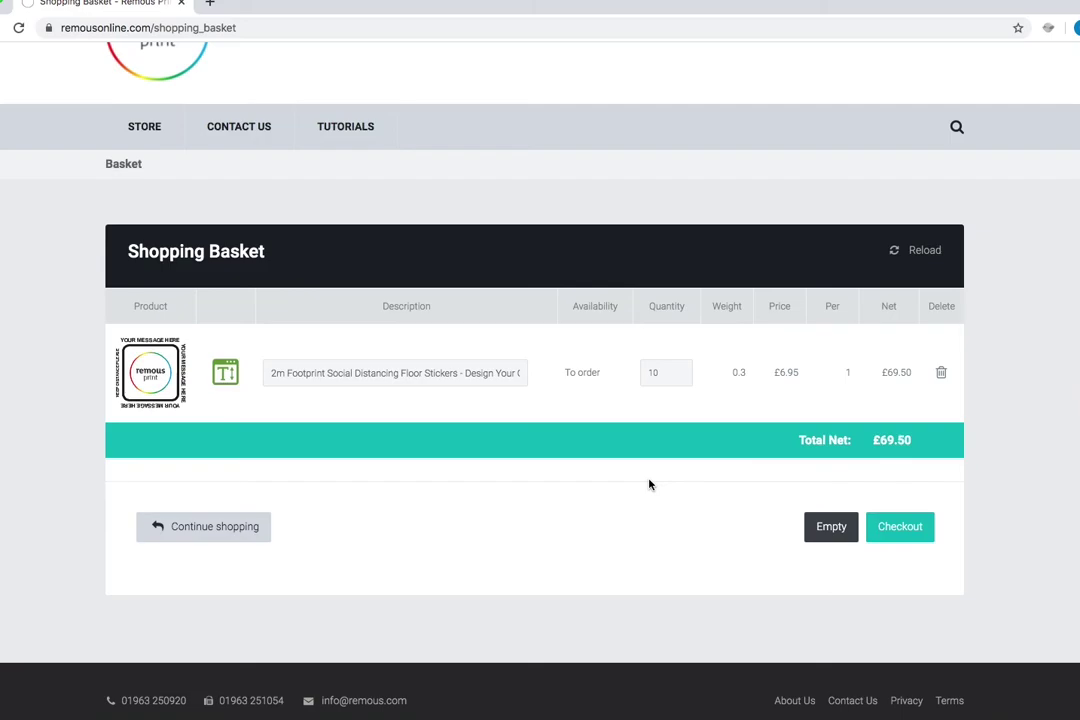
{"action": "scroll", "coordinate": [650, 485], "scroll_direction": "up", "scroll_amount": 2}
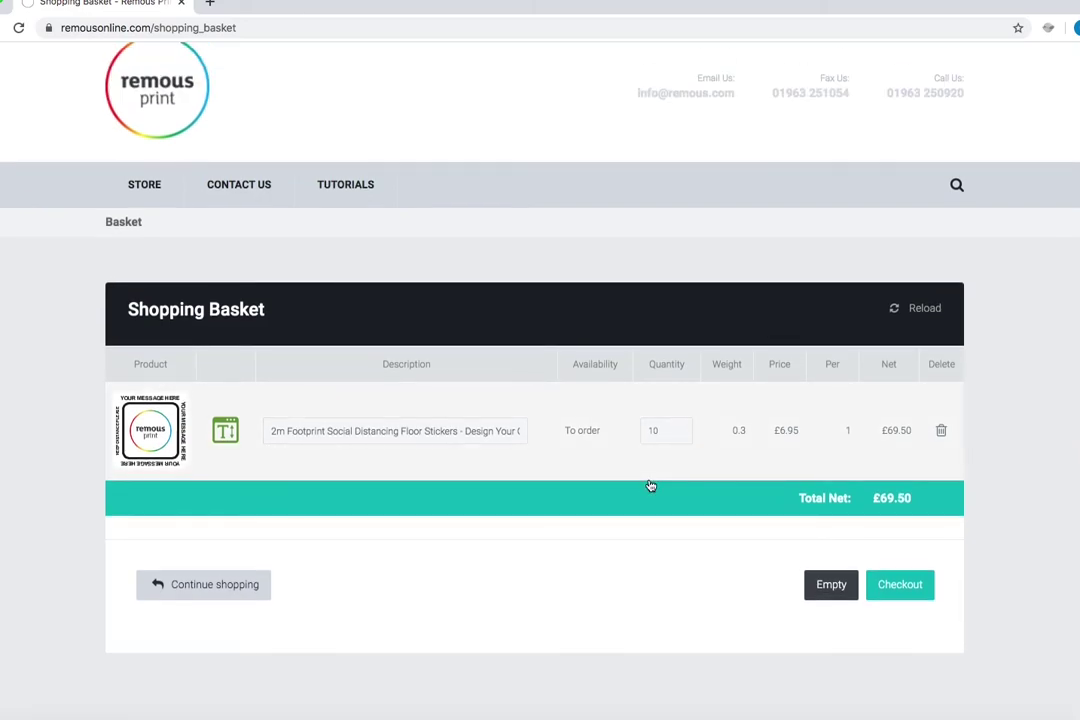
{"action": "scroll", "coordinate": [650, 485], "scroll_direction": "up", "scroll_amount": 2}
{"action": "scroll", "coordinate": [650, 485], "scroll_direction": "down", "scroll_amount": 1}
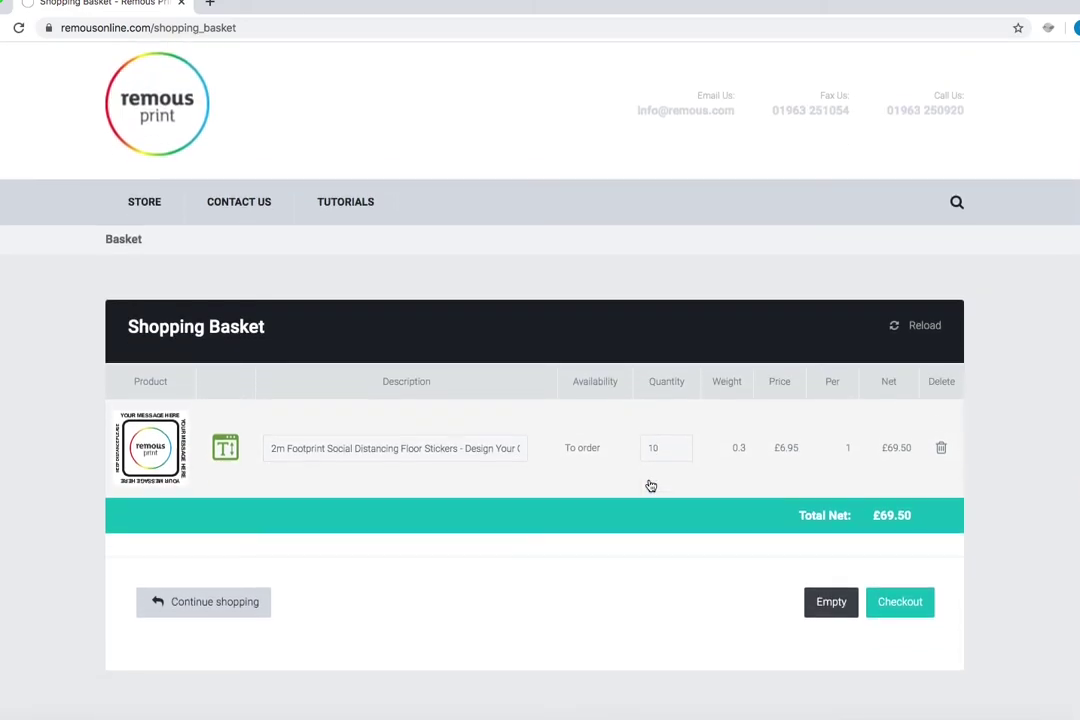
{"action": "left_click", "coordinate": [912, 603]}
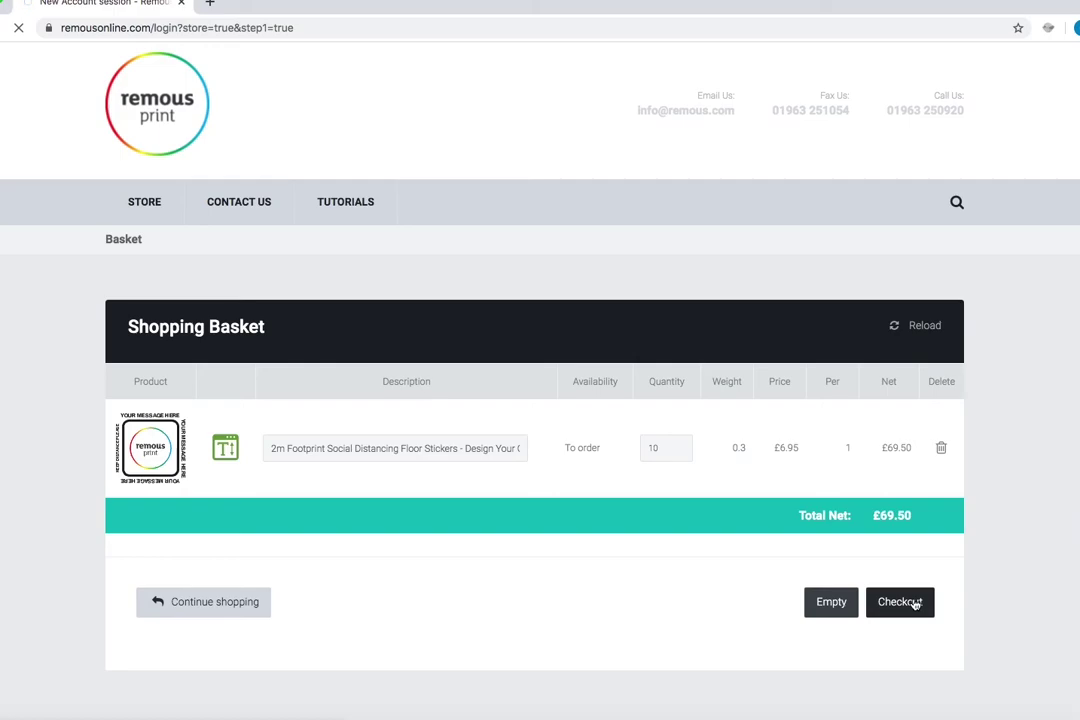
Step: Abandon the Login-Register step via the Remous Print logo, keeping the £69.50 basket
{"action": "scroll", "coordinate": [935, 598], "scroll_direction": "down", "scroll_amount": 1}
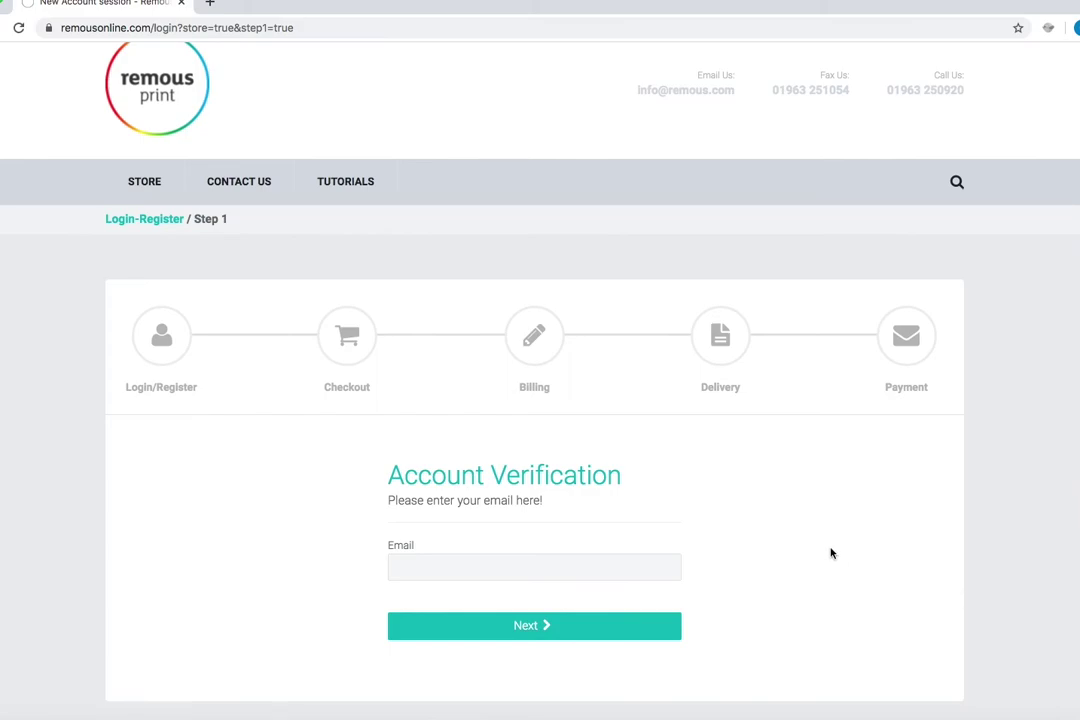
{"action": "scroll", "coordinate": [786, 564], "scroll_direction": "down", "scroll_amount": 2}
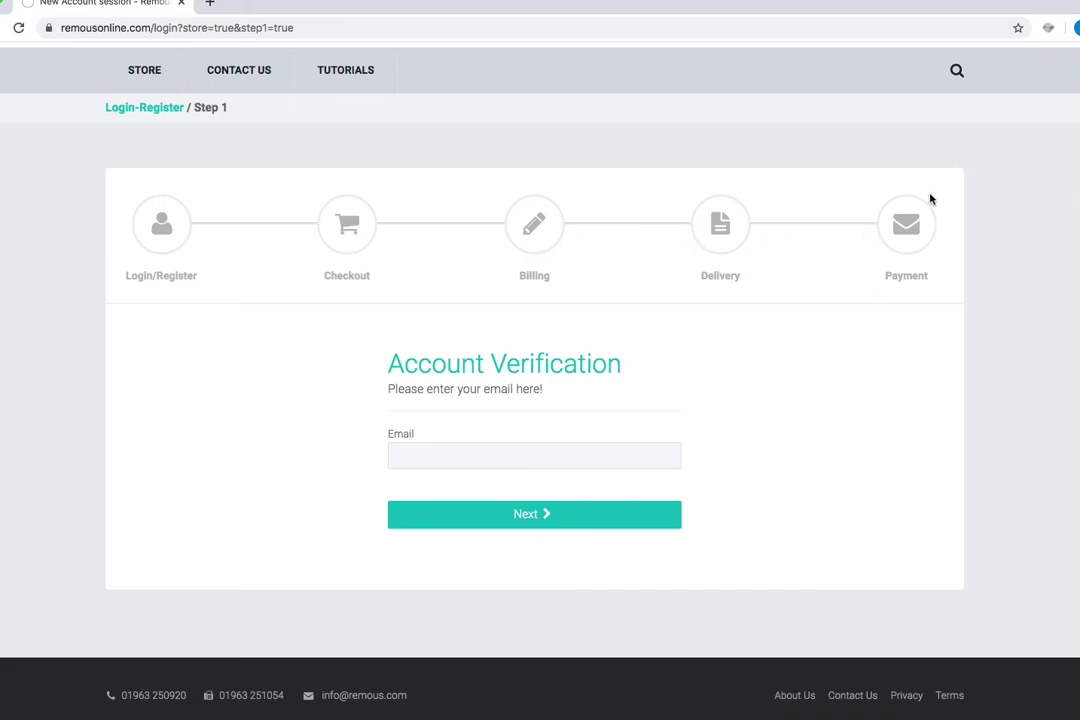
{"action": "scroll", "coordinate": [663, 316], "scroll_direction": "up", "scroll_amount": 1}
{"action": "scroll", "coordinate": [605, 330], "scroll_direction": "up", "scroll_amount": 1}
{"action": "scroll", "coordinate": [534, 327], "scroll_direction": "up", "scroll_amount": 1}
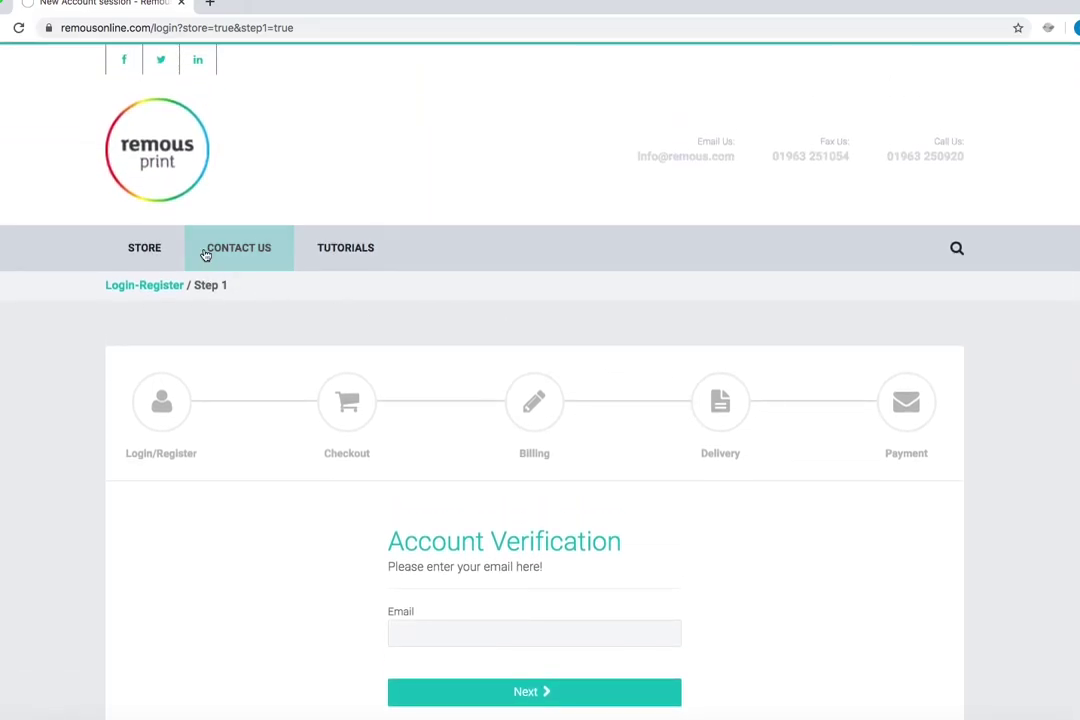
{"action": "left_click", "coordinate": [175, 149]}
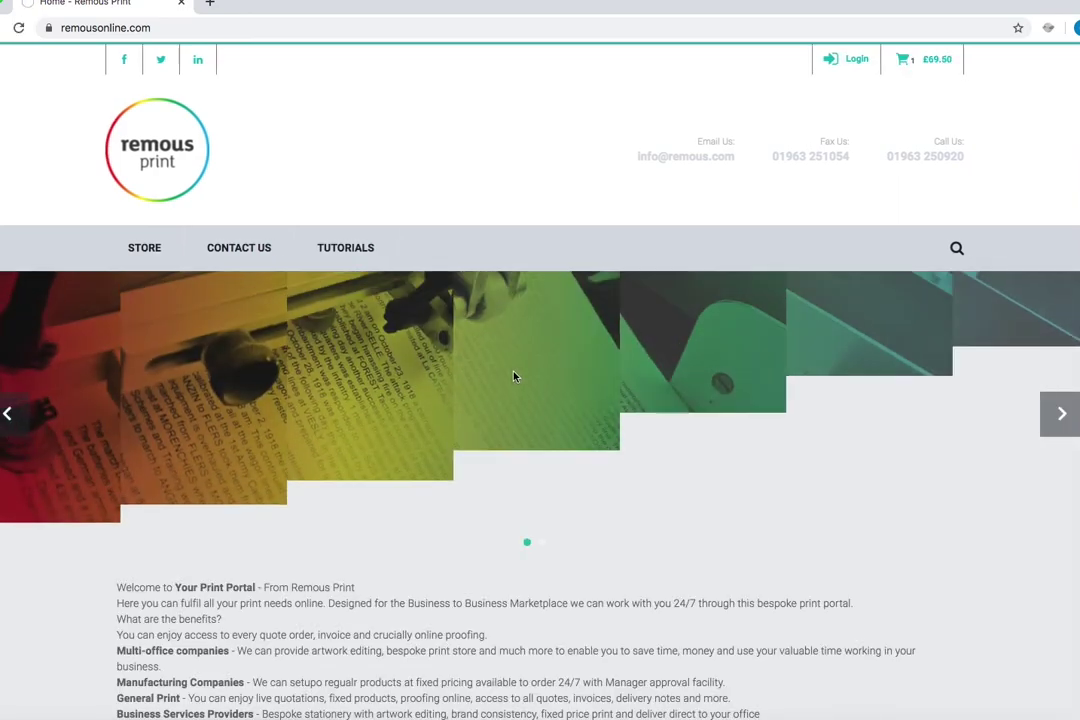
{"action": "scroll", "coordinate": [512, 374], "scroll_direction": "down", "scroll_amount": 1}
{"action": "scroll", "coordinate": [512, 374], "scroll_direction": "up", "scroll_amount": 1}
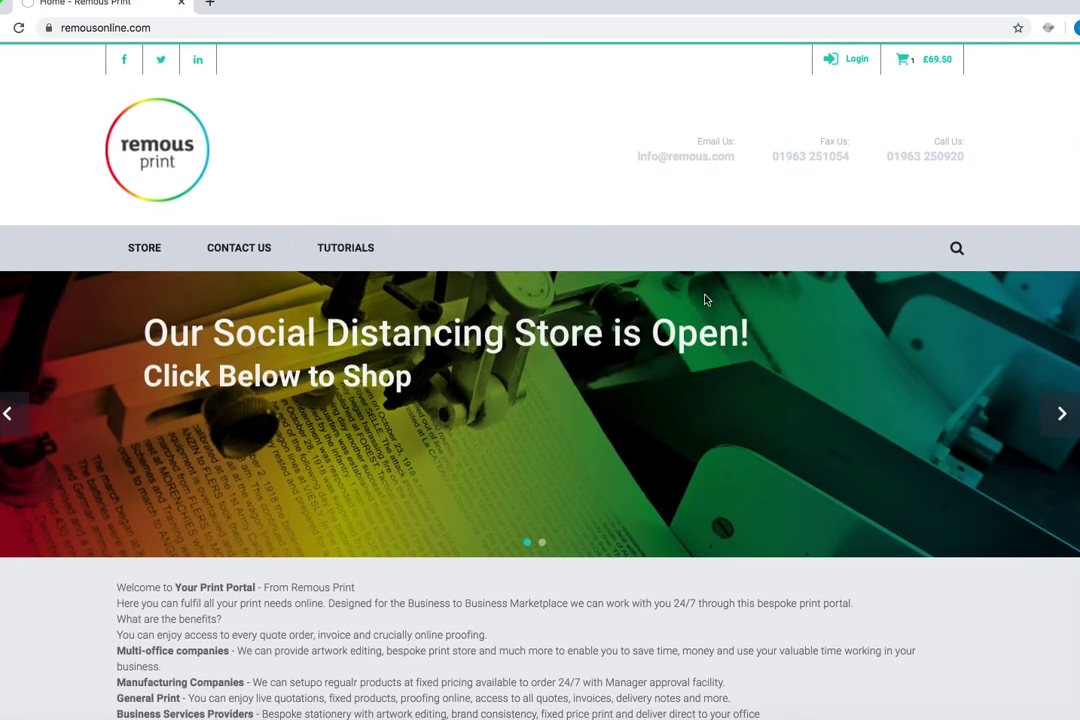